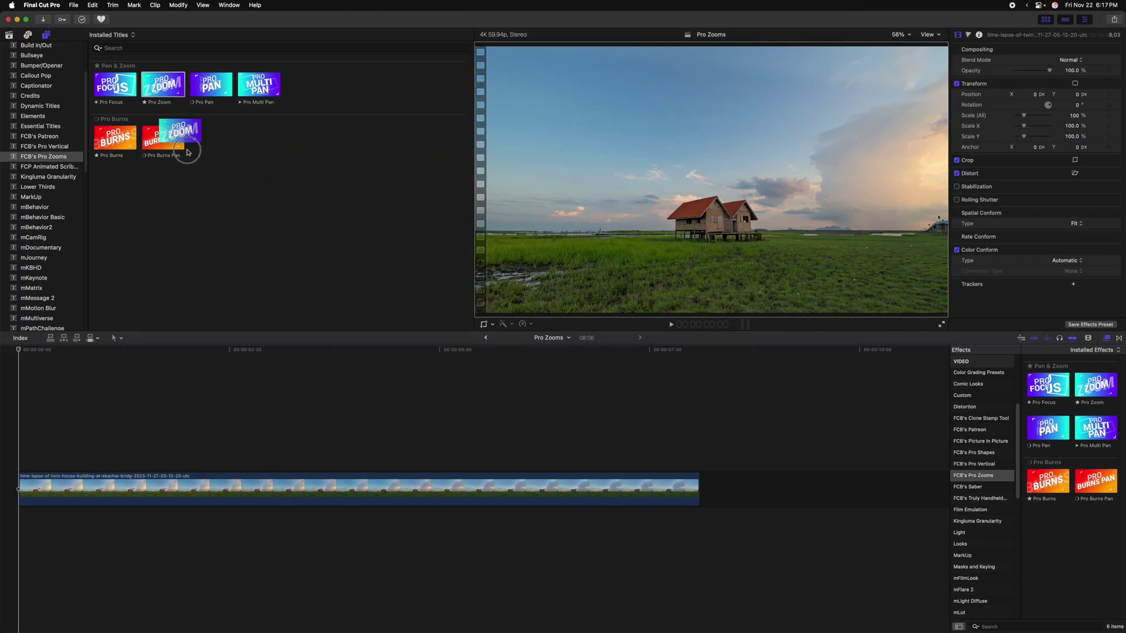
Add Pro Zoom above the house time-lapse, trim it to end mid-clip, and frame the house.
drag(187, 152, 113, 460)
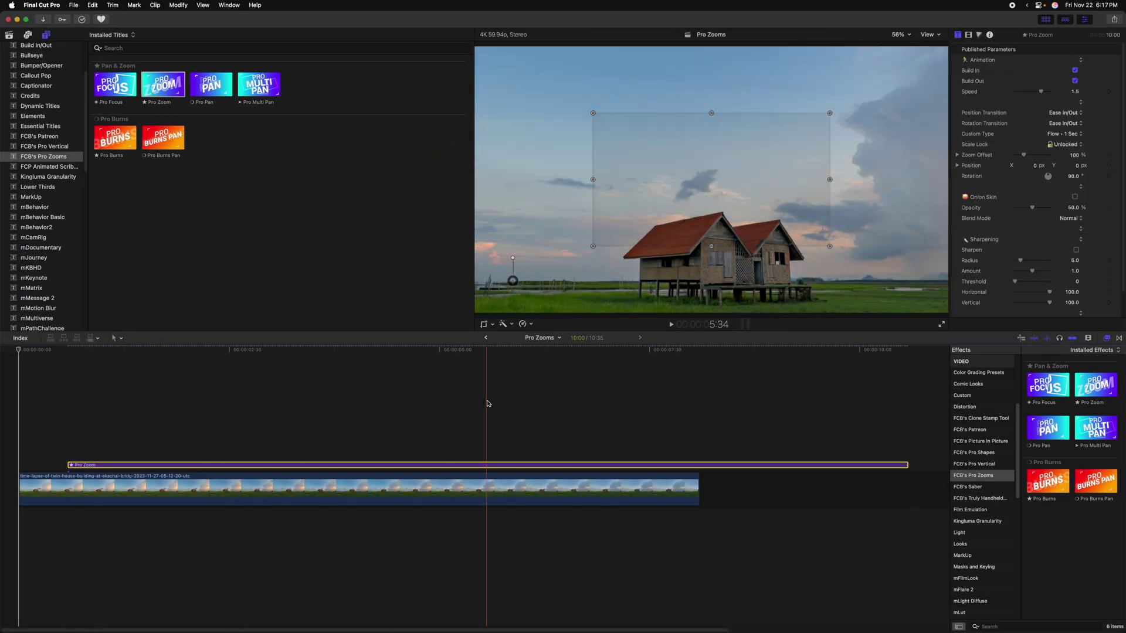
key(alt+bracketright)
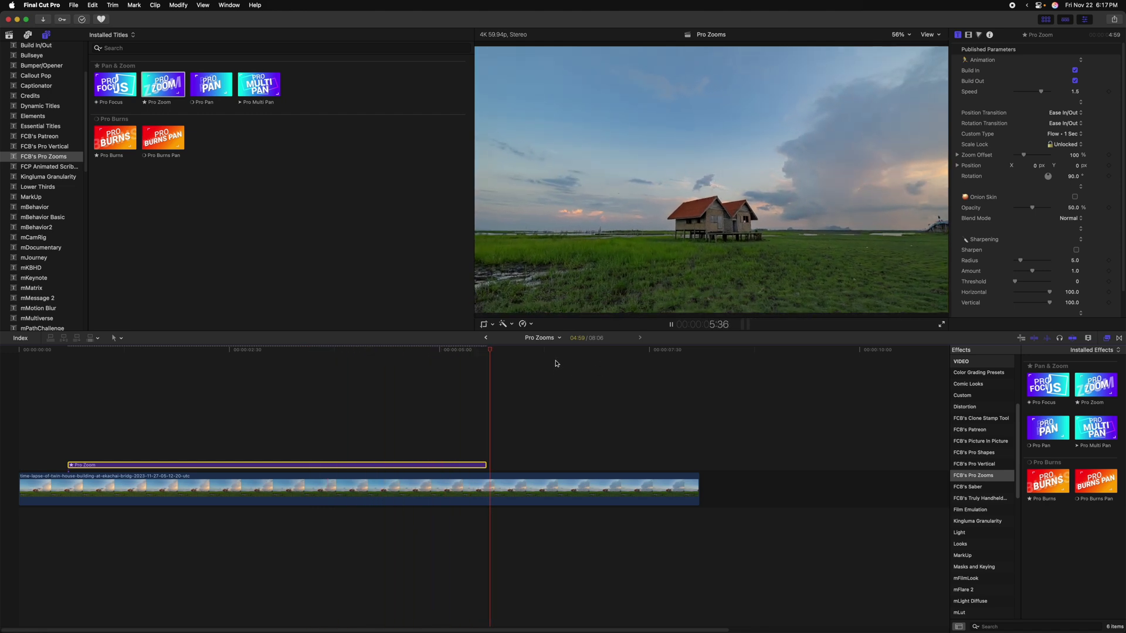
drag(795, 137, 795, 193)
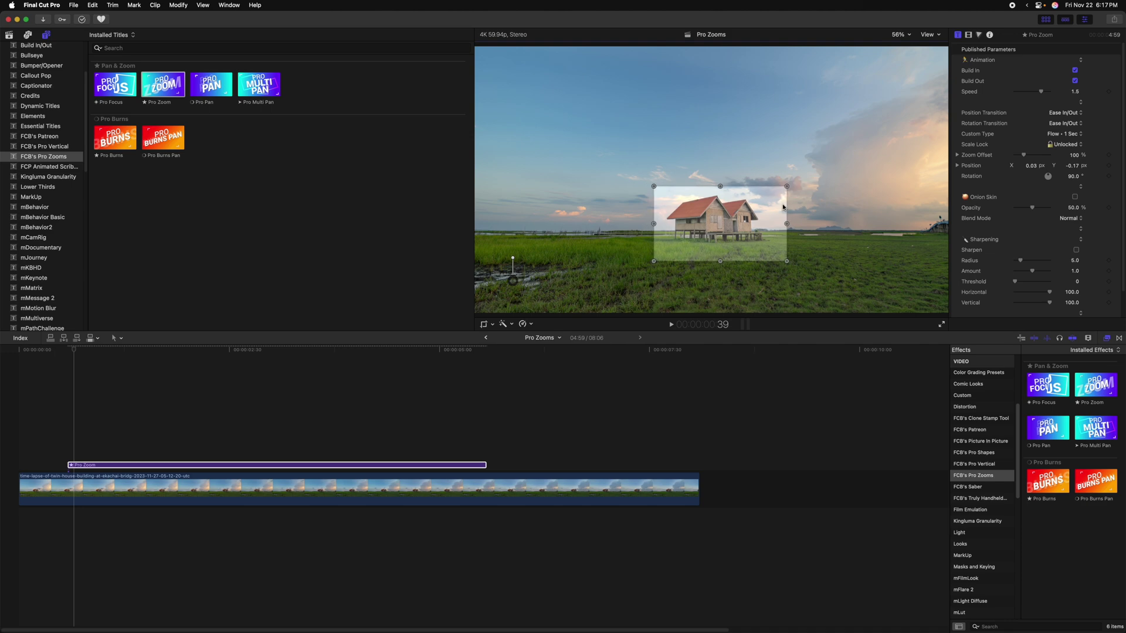
Preview the zoom on the house, then remove the Pro Zoom title from the timeline.
key(space)
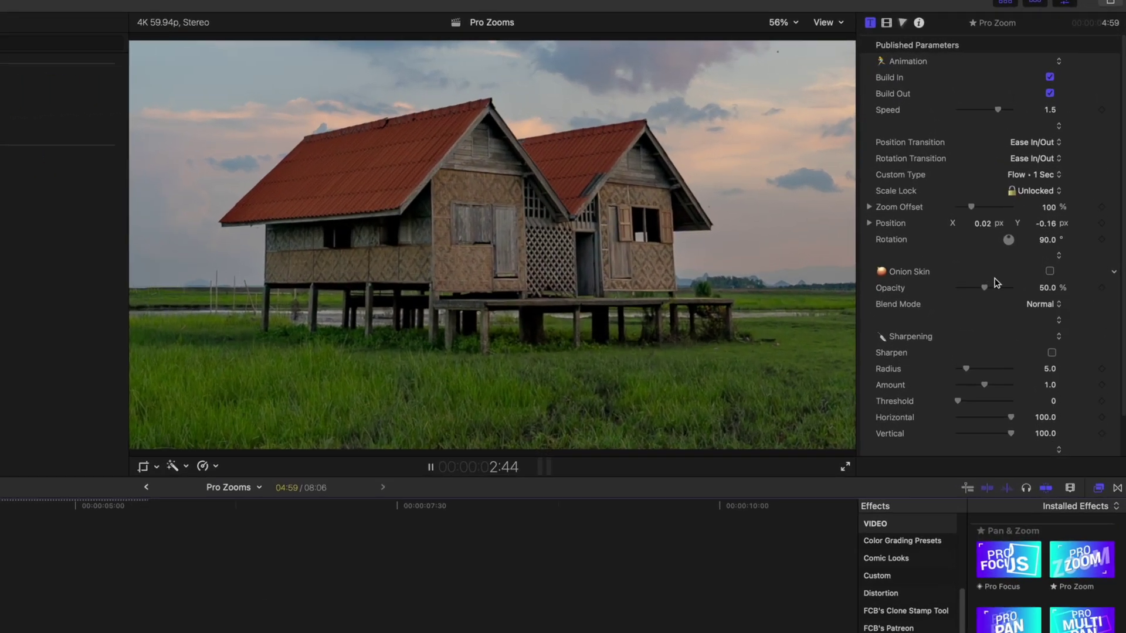
key(space)
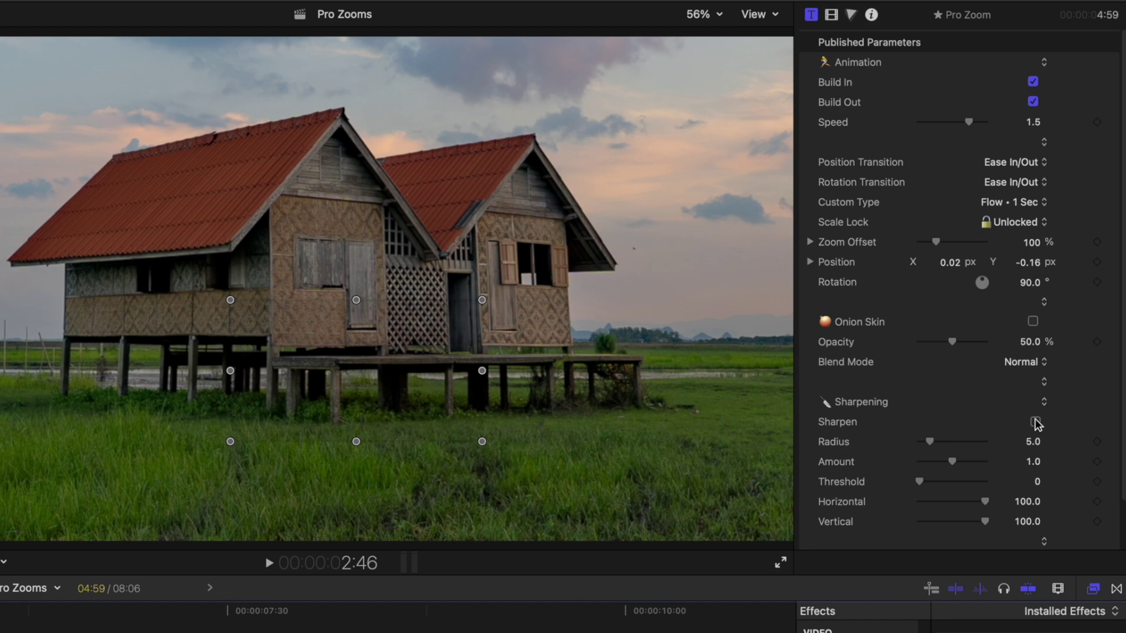
scroll(952, 442, down, 2)
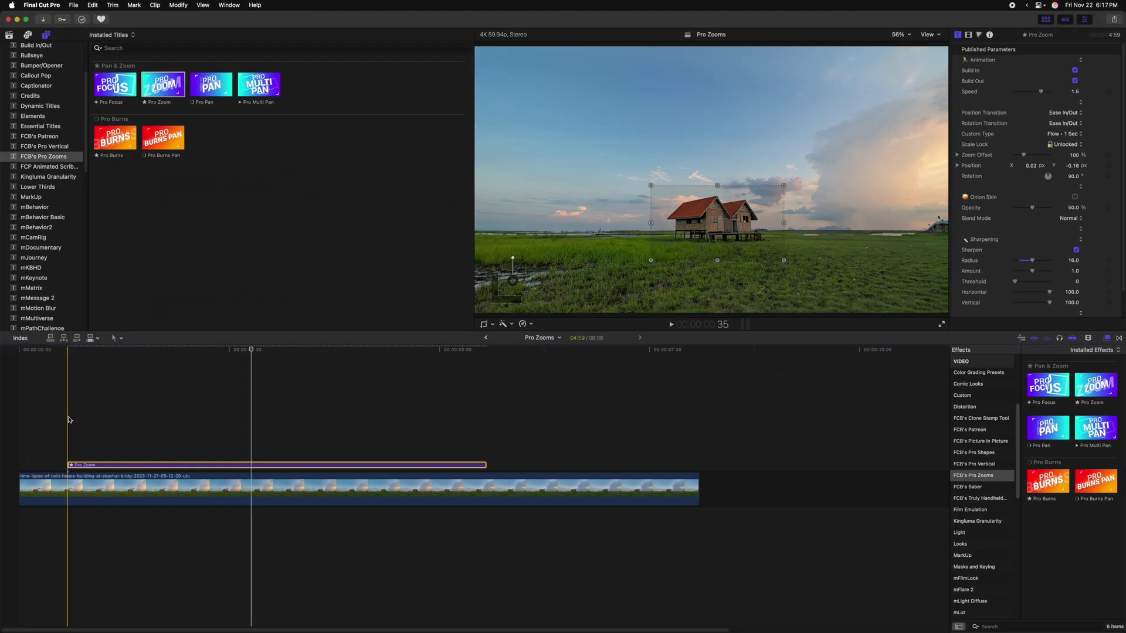
key(Delete)
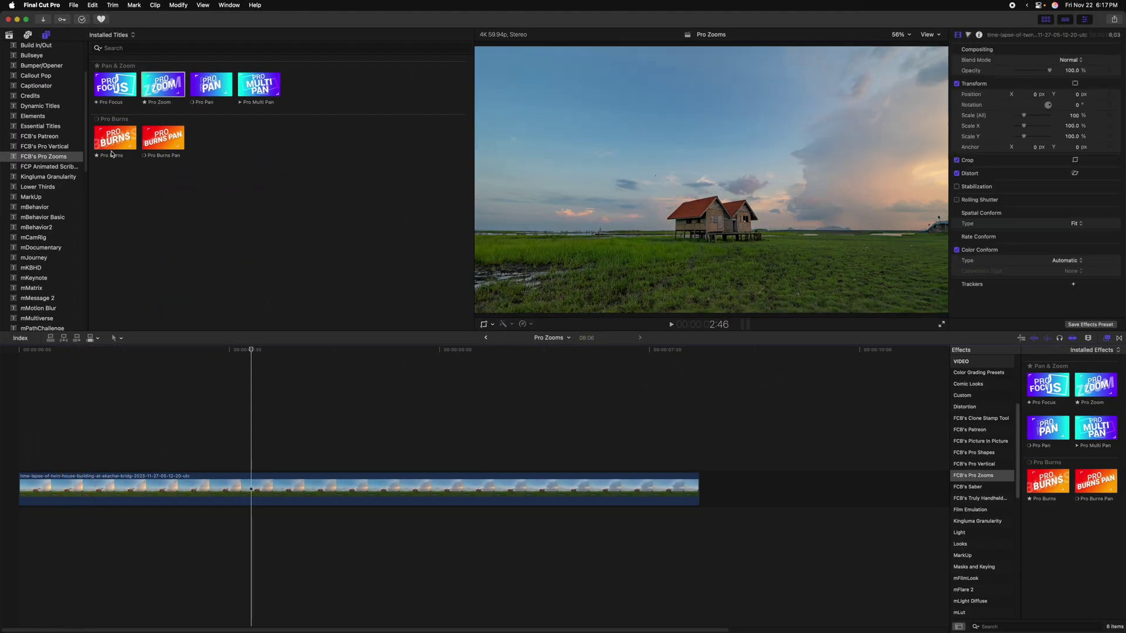
Add Pro Burns above the house clip, trim it to end with the clip, and preview it.
drag(115, 139, 50, 434)
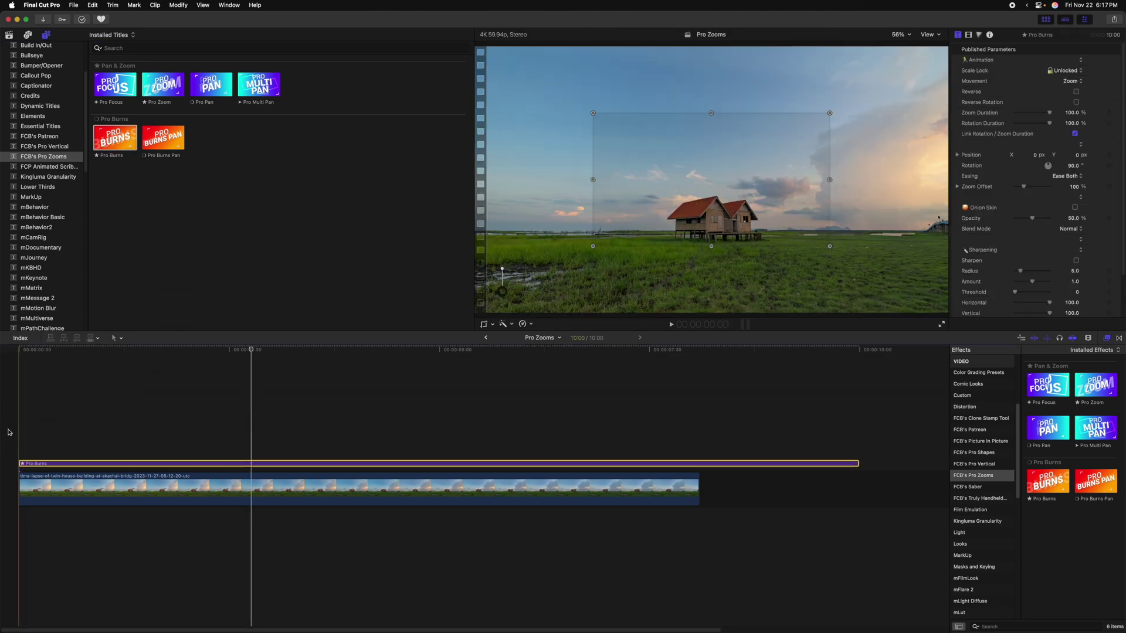
drag(94, 349, 655, 349)
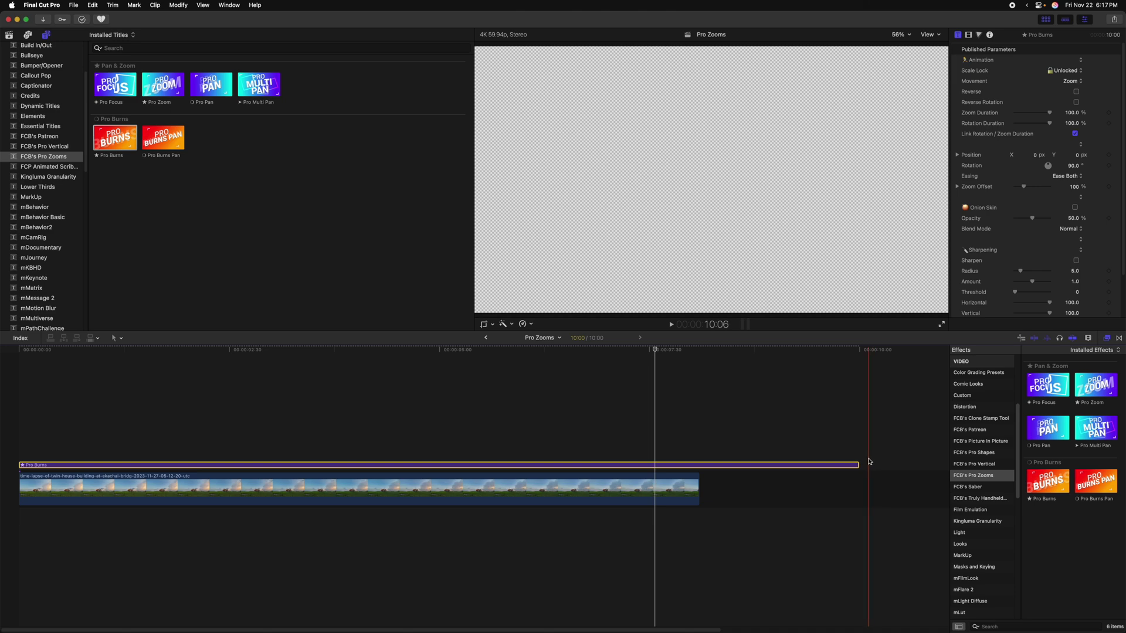
drag(857, 465, 698, 465)
key(space)
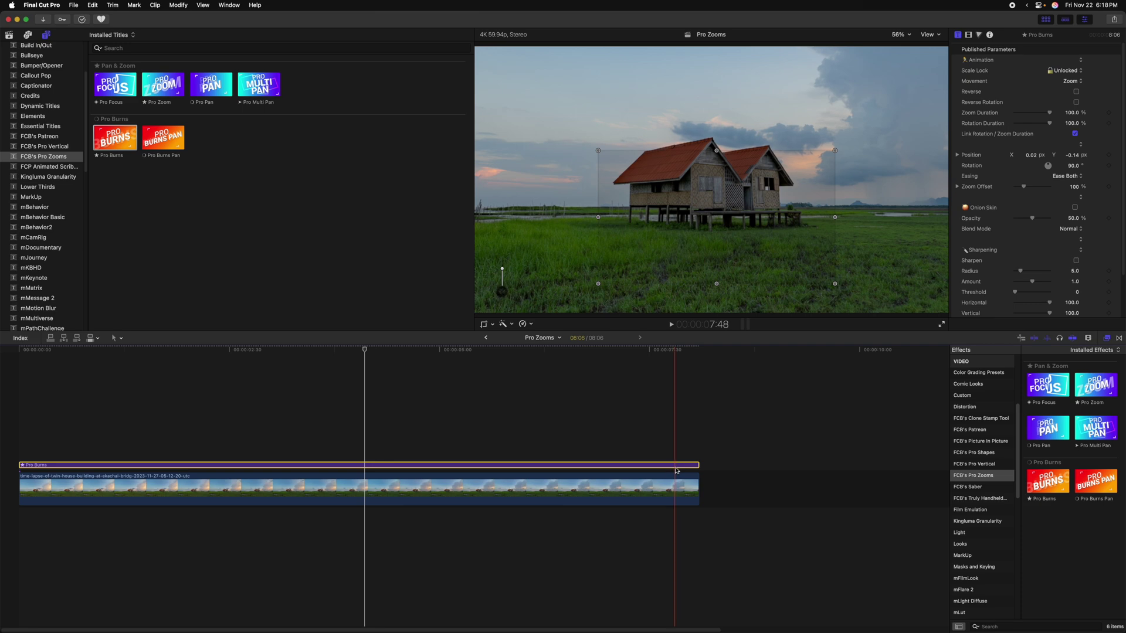
Set Pro Burns Zoom Duration to 50 and replay it from the start.
click(1071, 113)
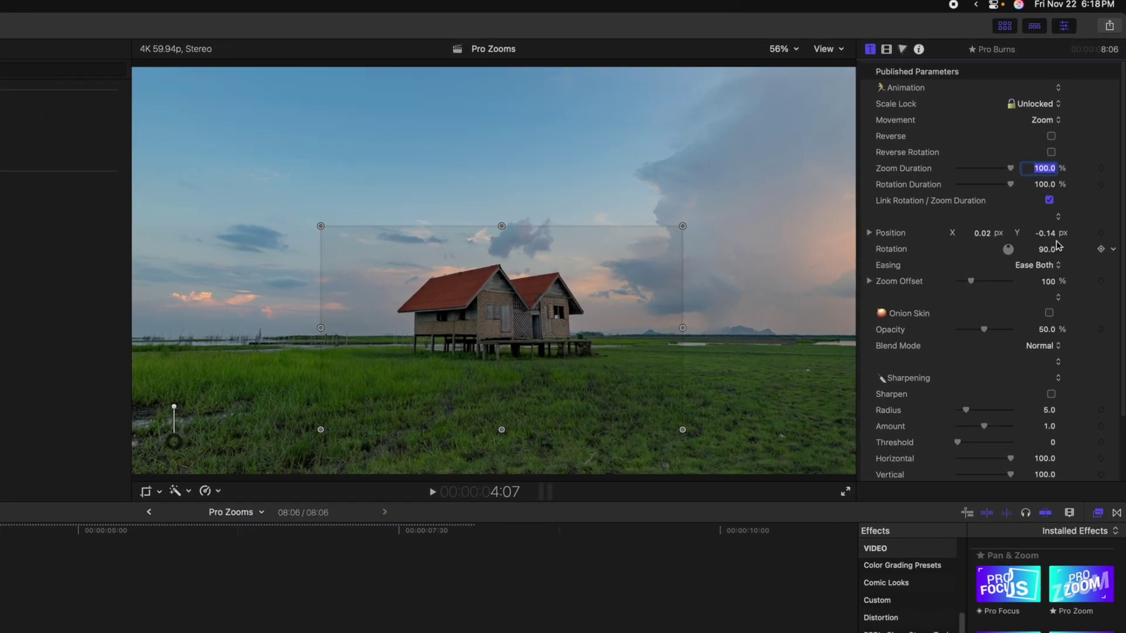
text(50)
key(Return)
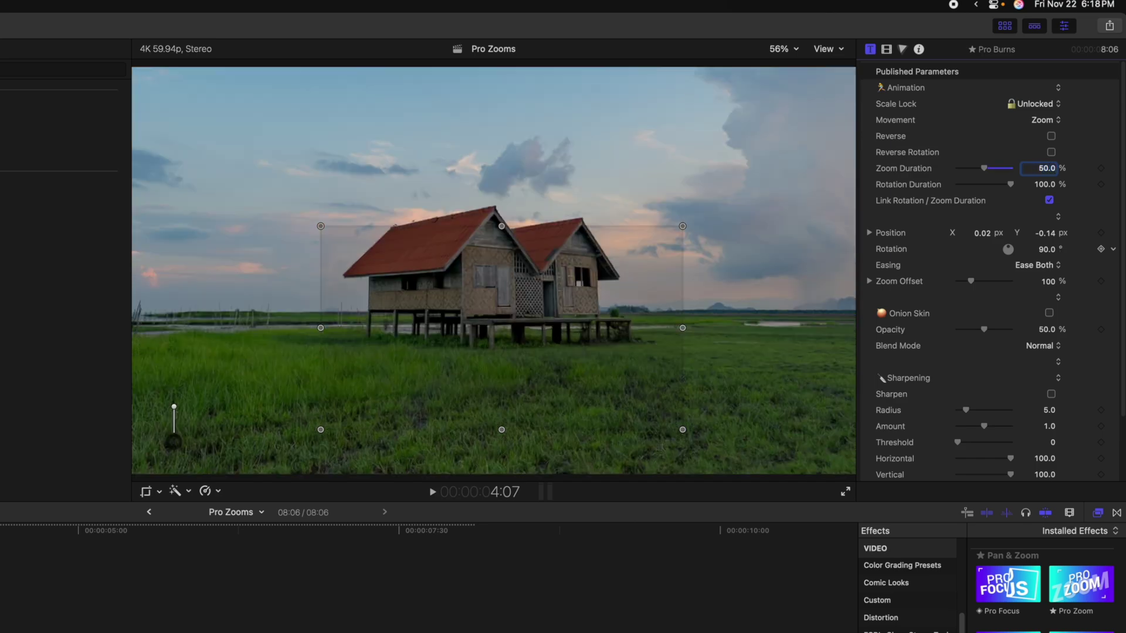
key(Home)
key(space)
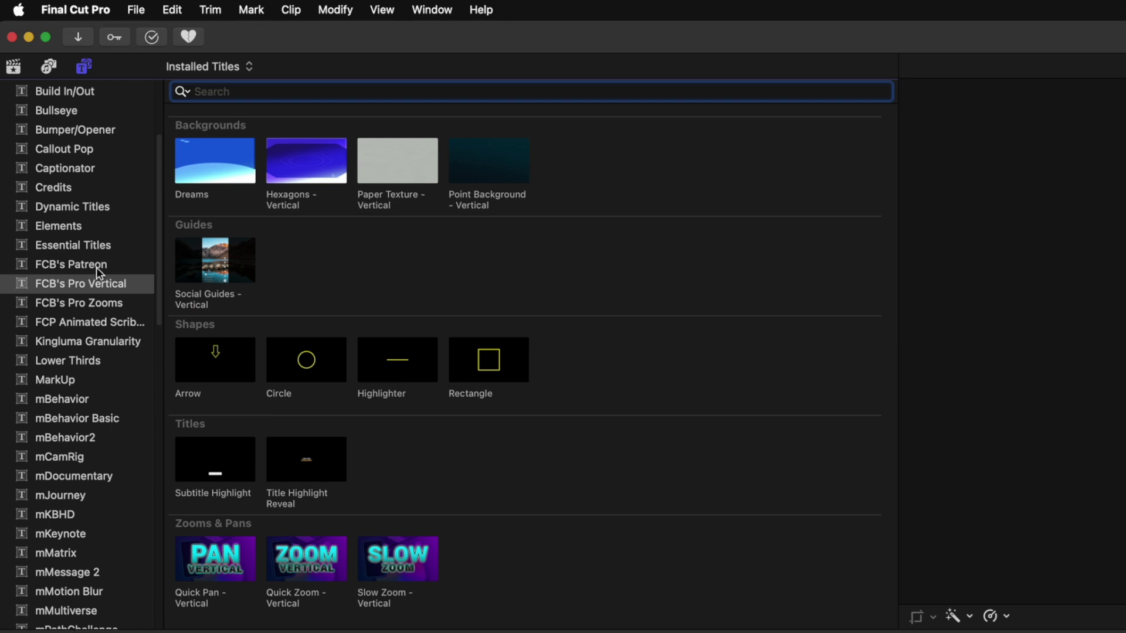
Show the FCB's Pro Vertical category in the Titles and Generators sidebar.
click(92, 256)
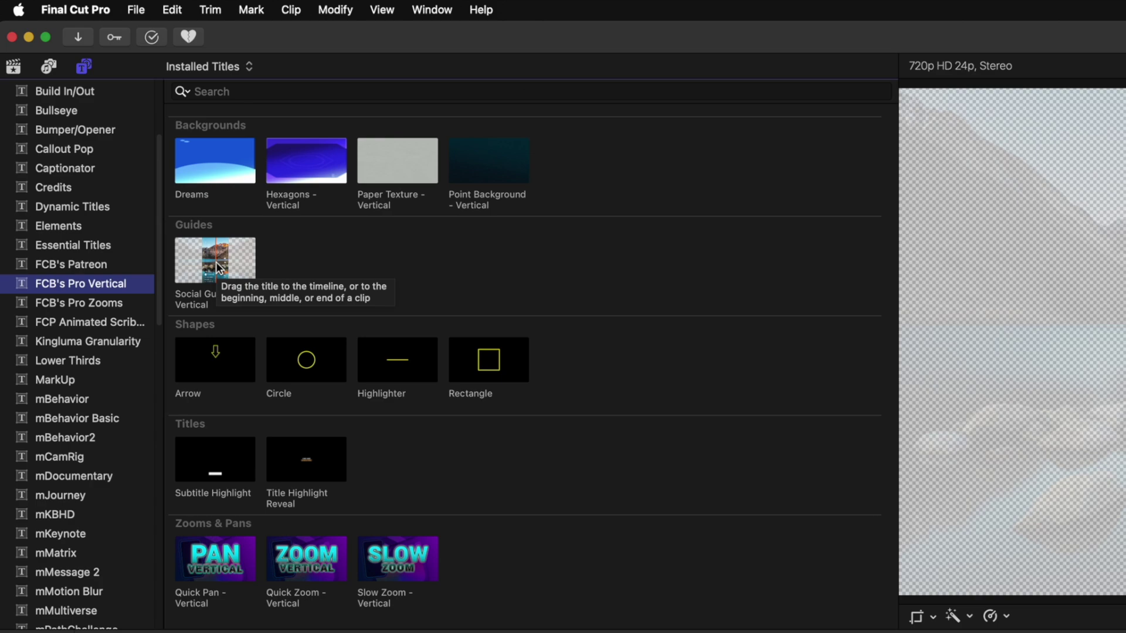
Add Social Guides - Vertical and switch UI Style through Instagram Reels, Facebook Reels, then ALL.
drag(217, 267, 33, 632)
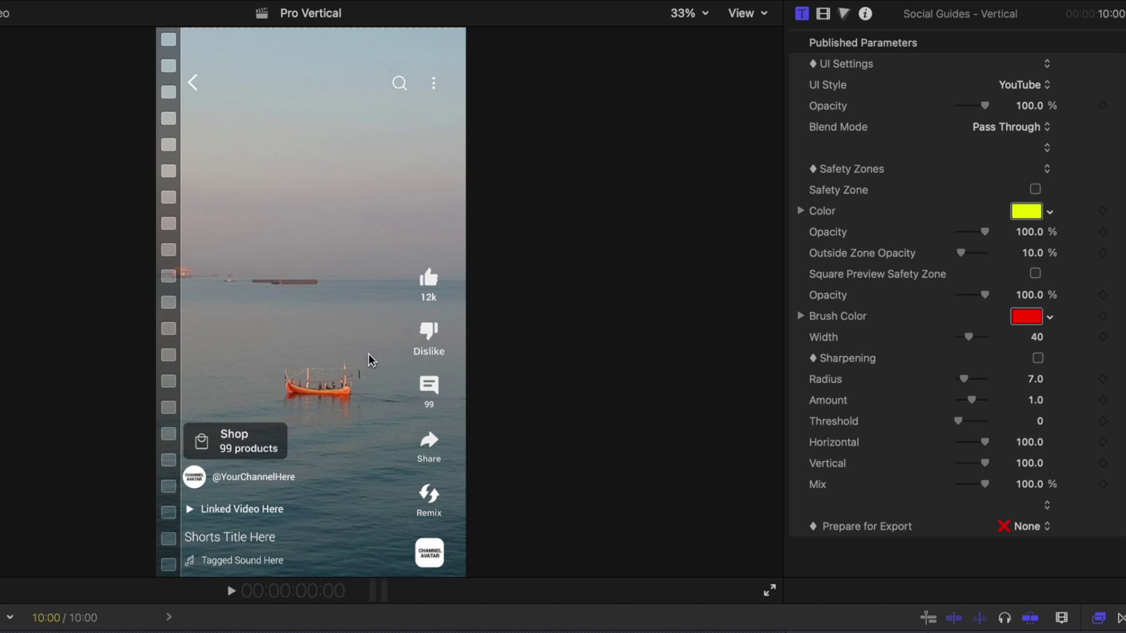
click(1020, 88)
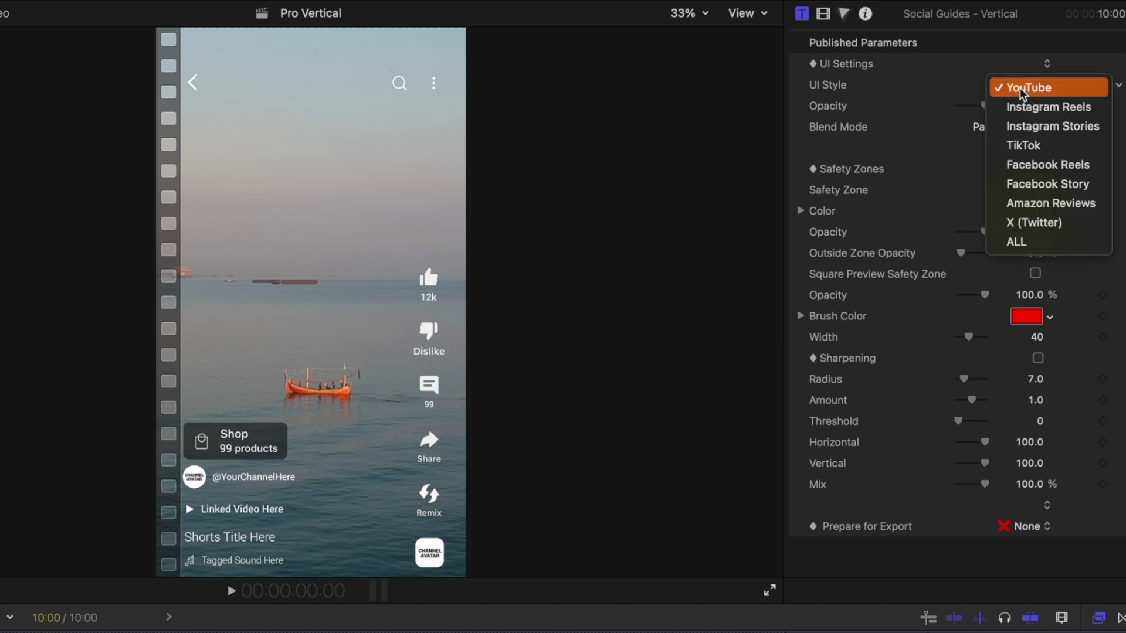
click(1071, 107)
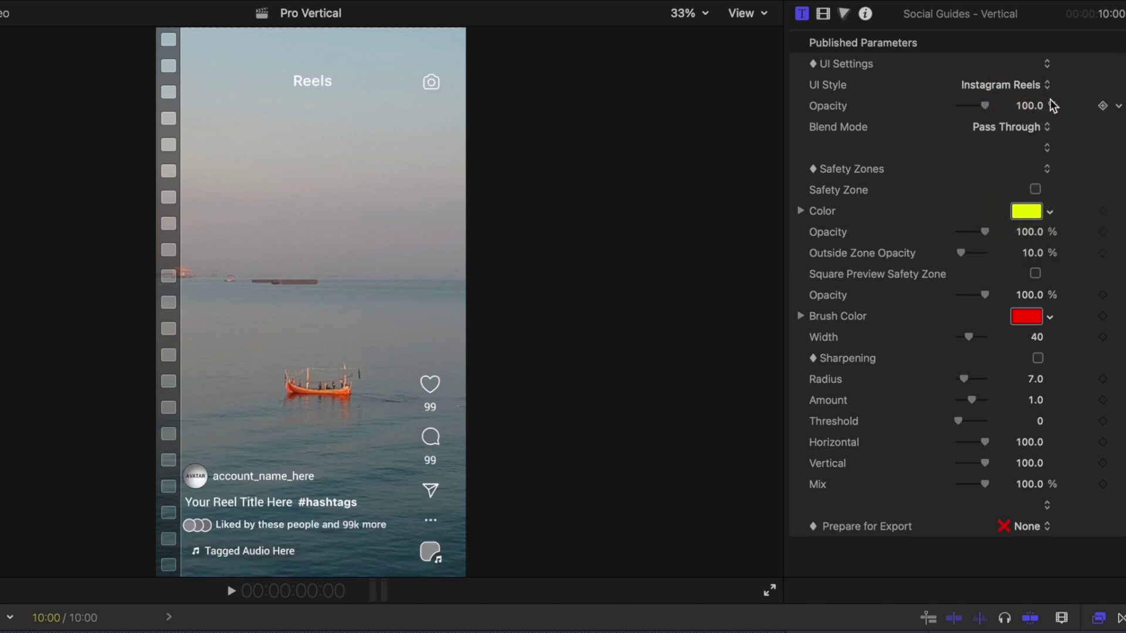
click(1026, 88)
click(1035, 150)
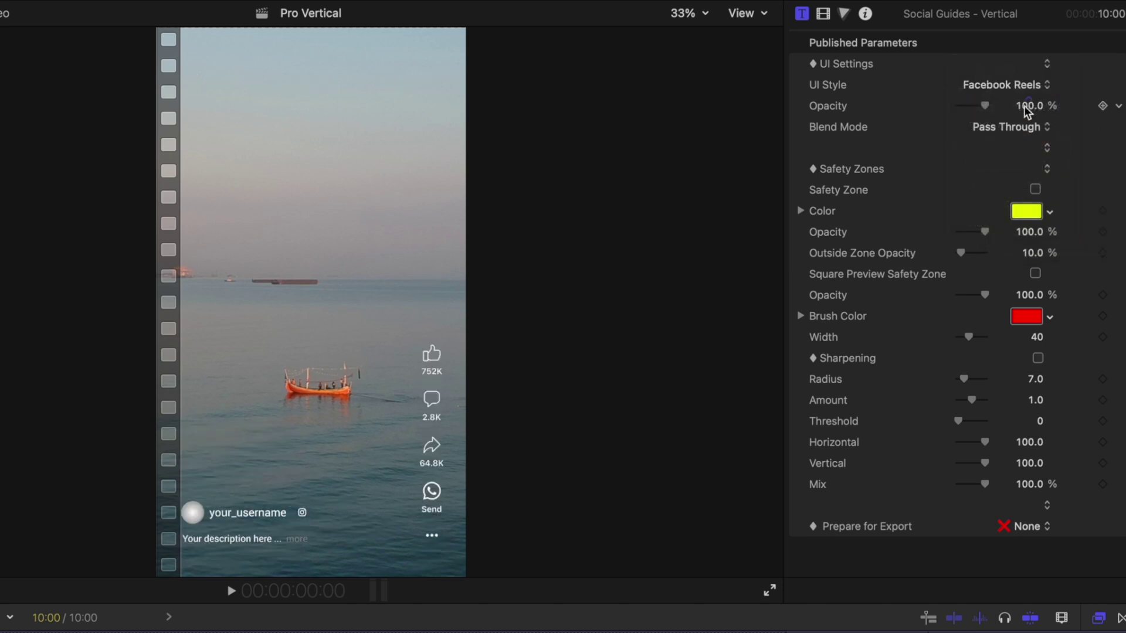
click(1016, 84)
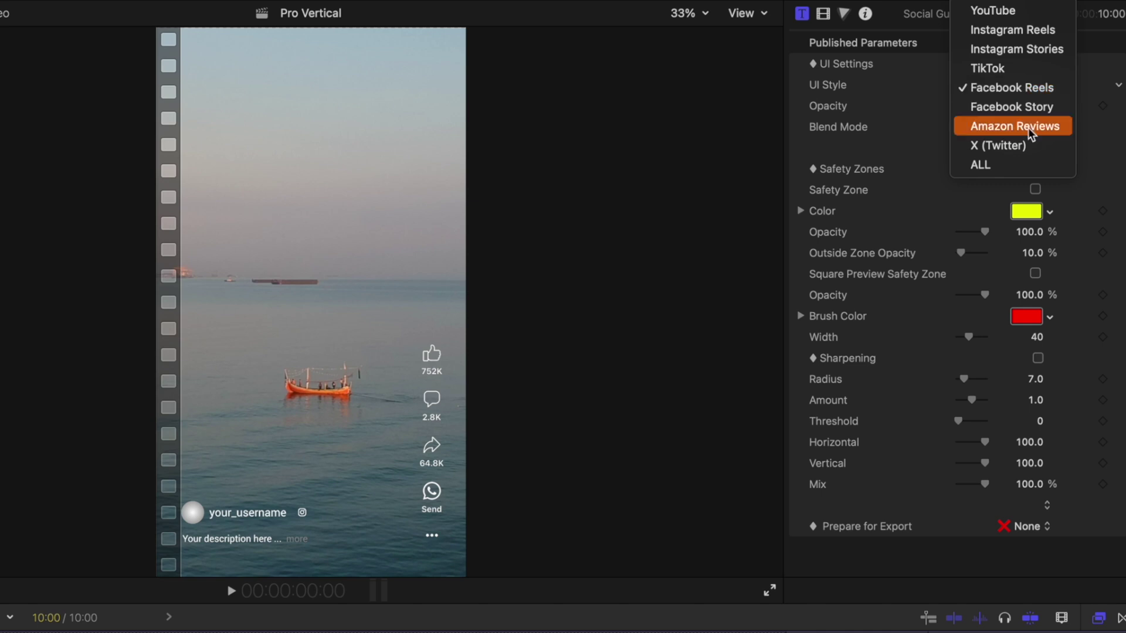
click(1022, 162)
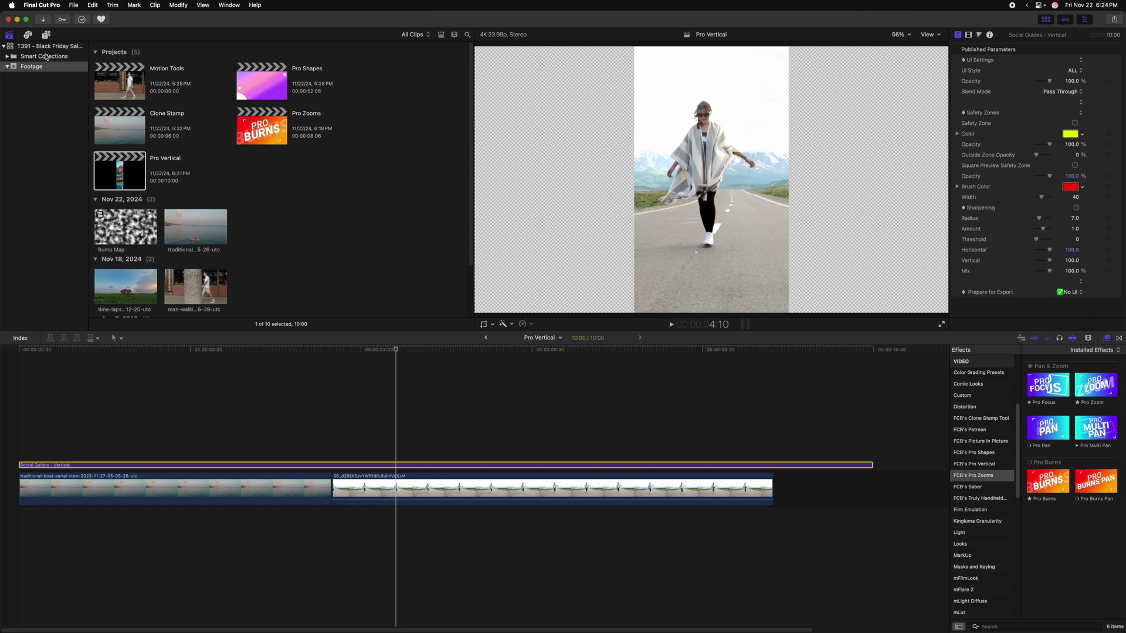
Add the Arrow title from FCB's Pro Vertical to the timeline and play the project.
click(46, 36)
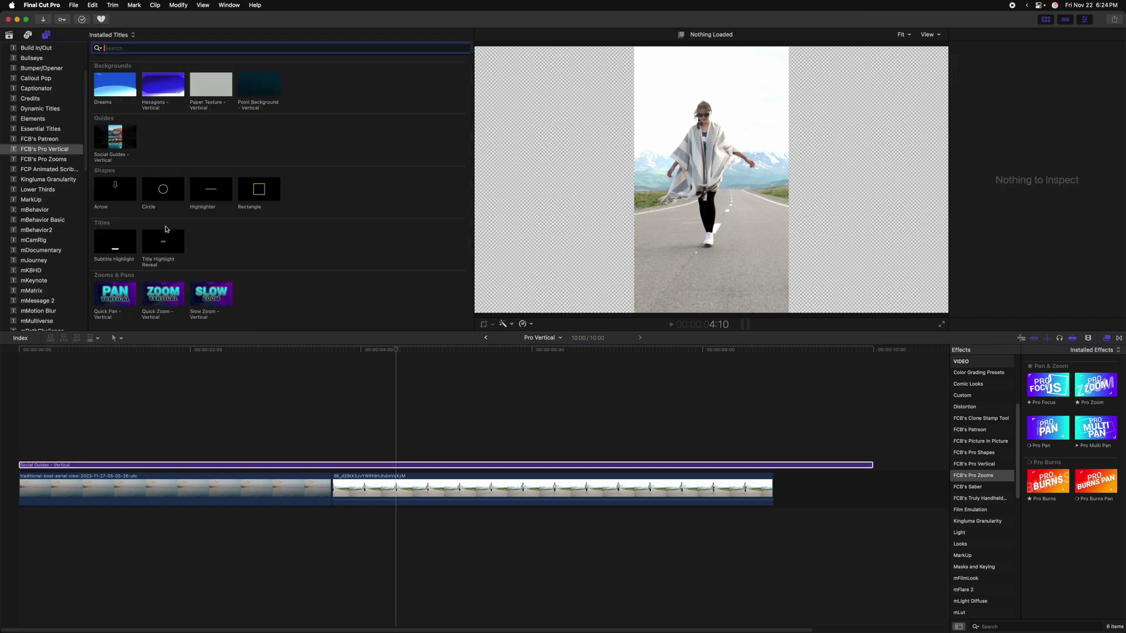
drag(115, 189, 259, 382)
key(space)
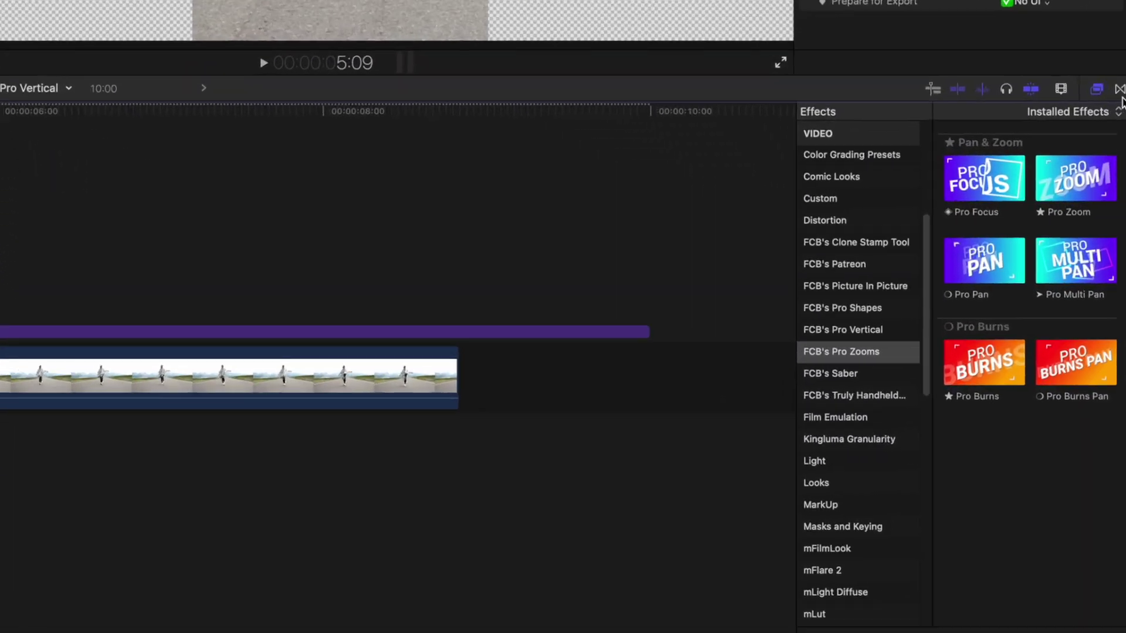
Place the Static - Vertical transition between the boat and walking-woman clips and preview it.
click(1112, 335)
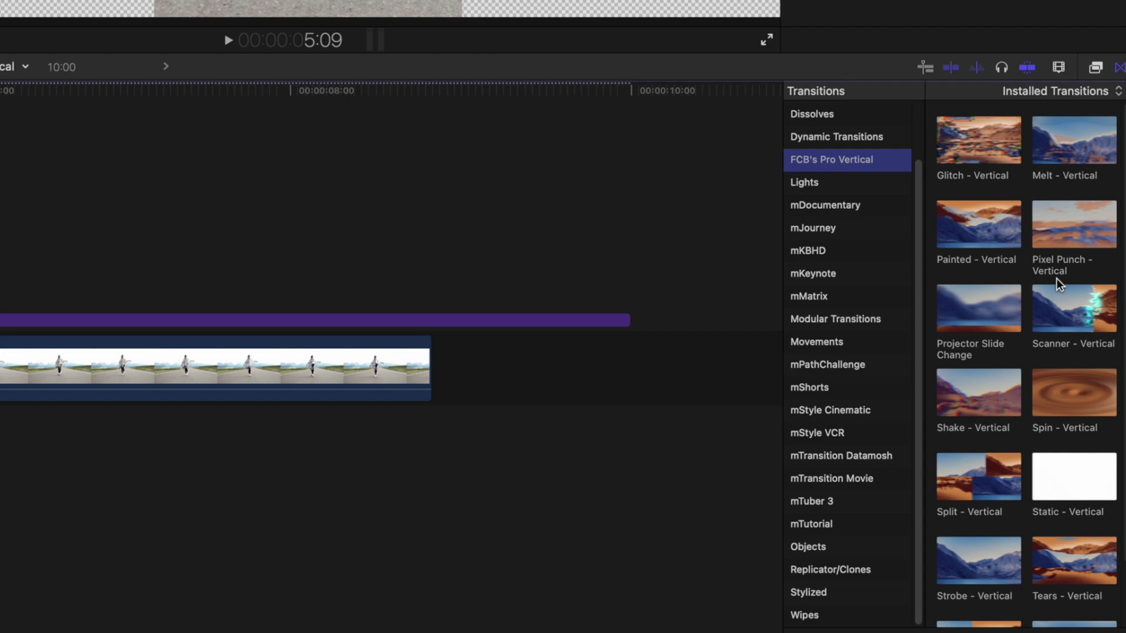
scroll(1070, 288, down, 2)
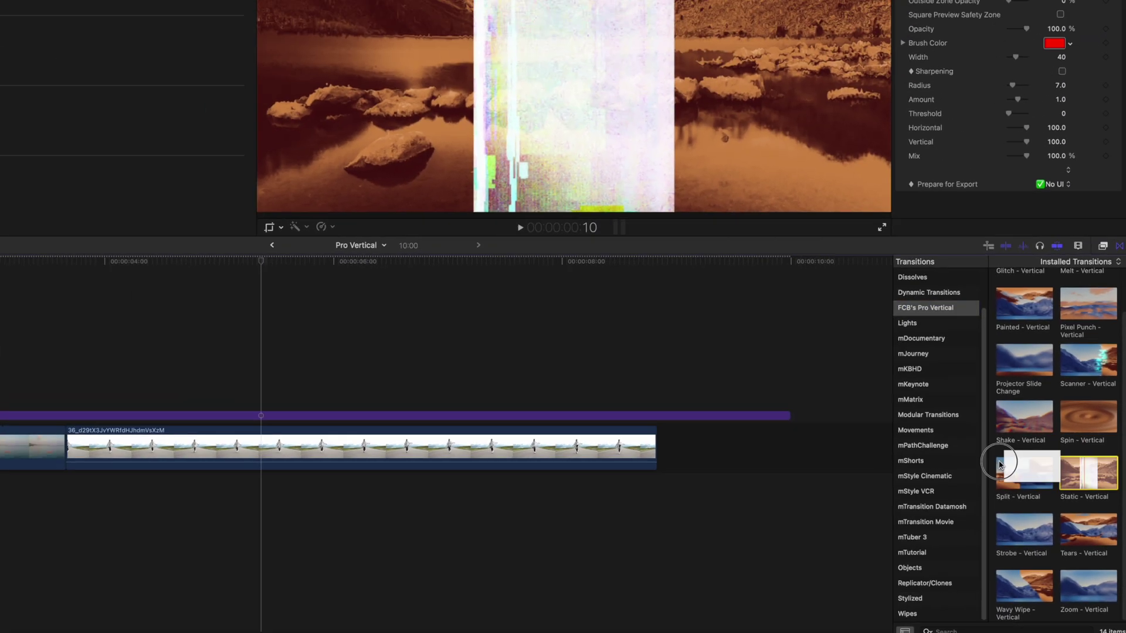
drag(1066, 402, 317, 490)
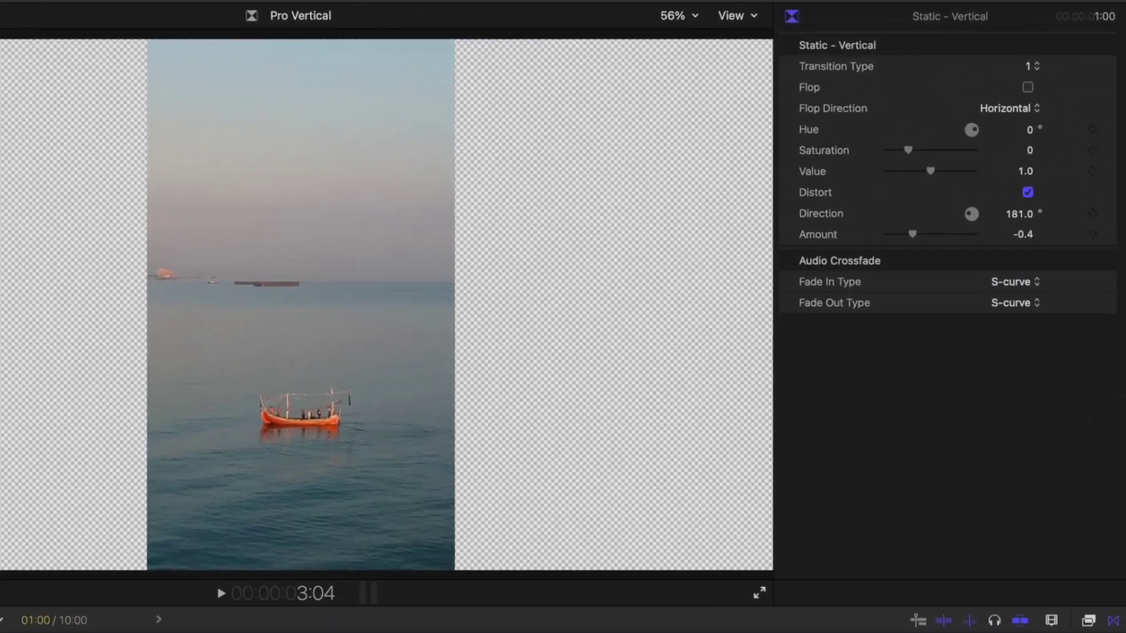
key(space)
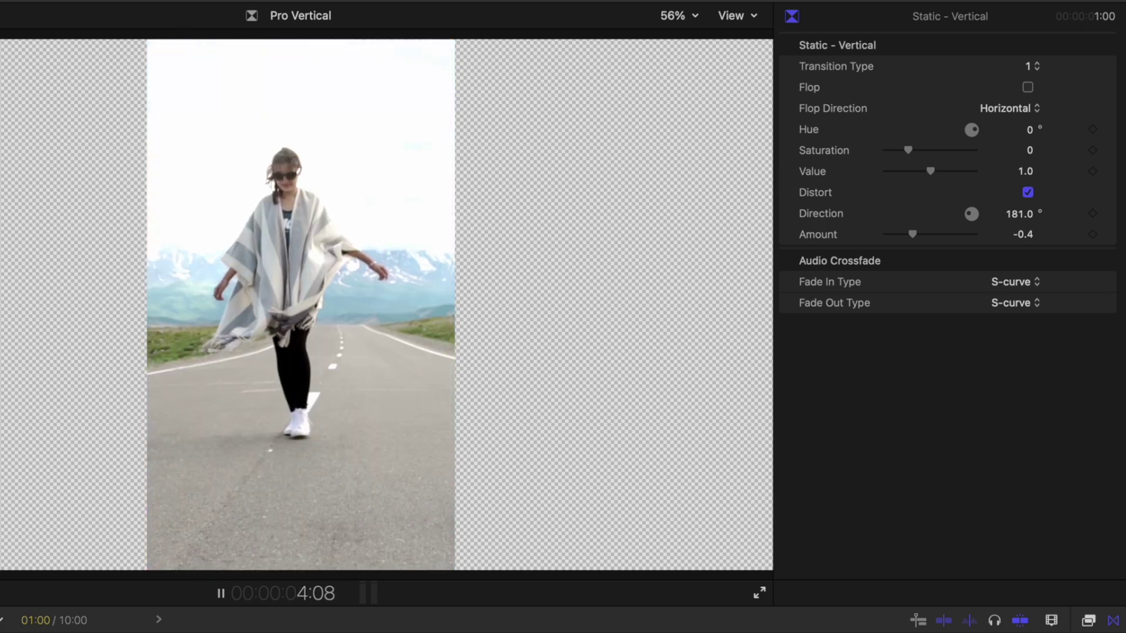
key(space)
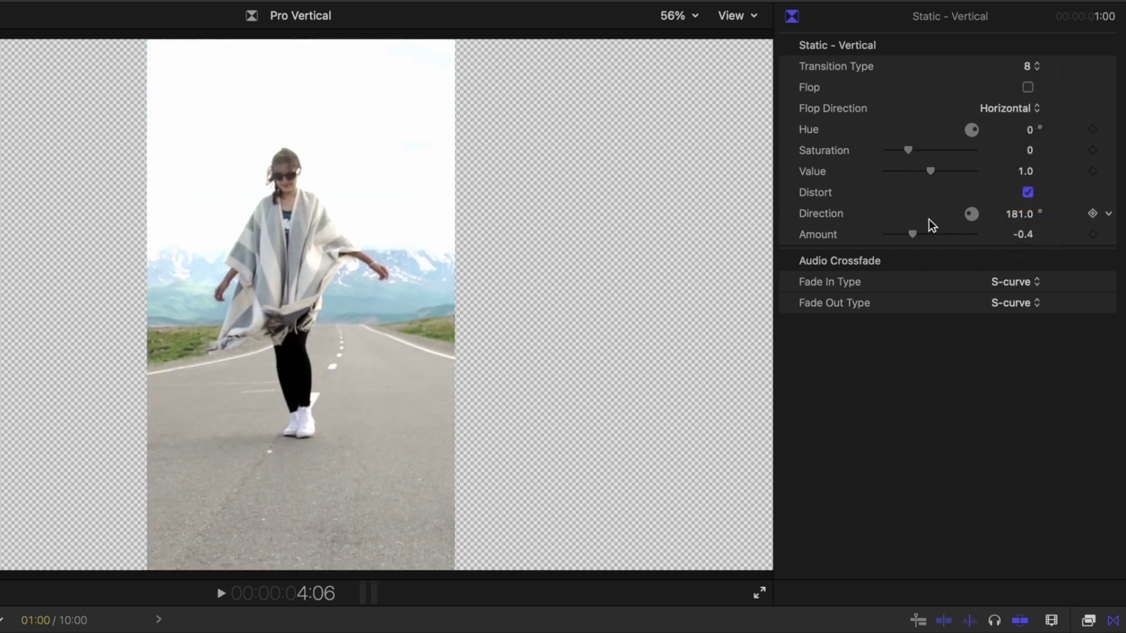
Toggle the transition's Distort option, preview it, and raise Value to 1.44.
click(1028, 192)
key(space)
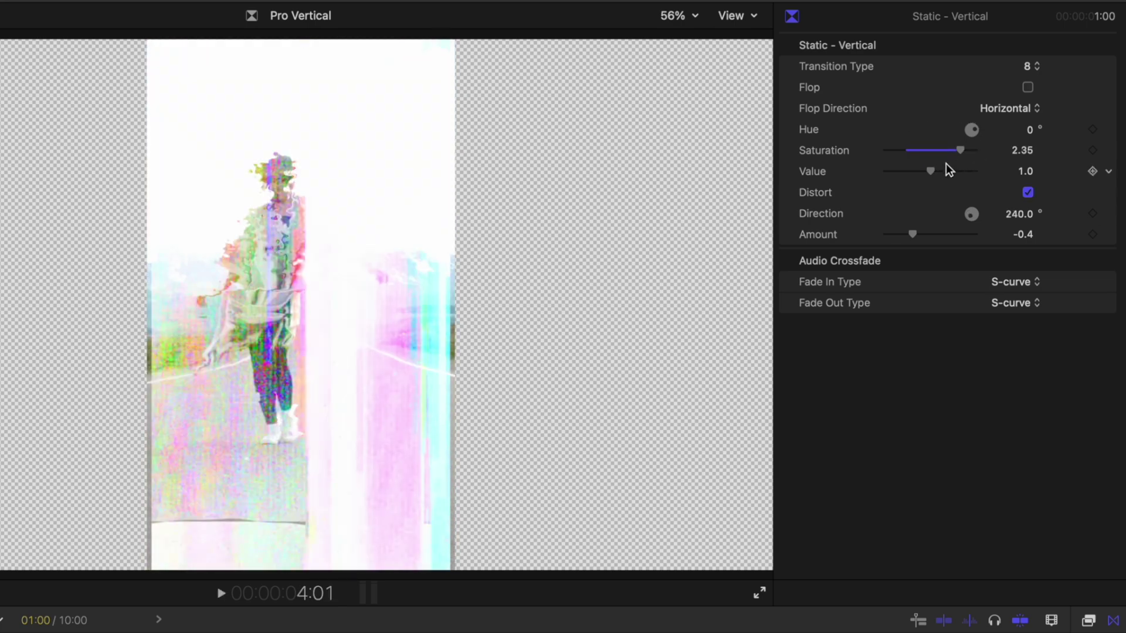
mouse_move(945, 165)
mouse_down()
mouse_move(967, 166)
mouse_move(948, 168)
mouse_up()
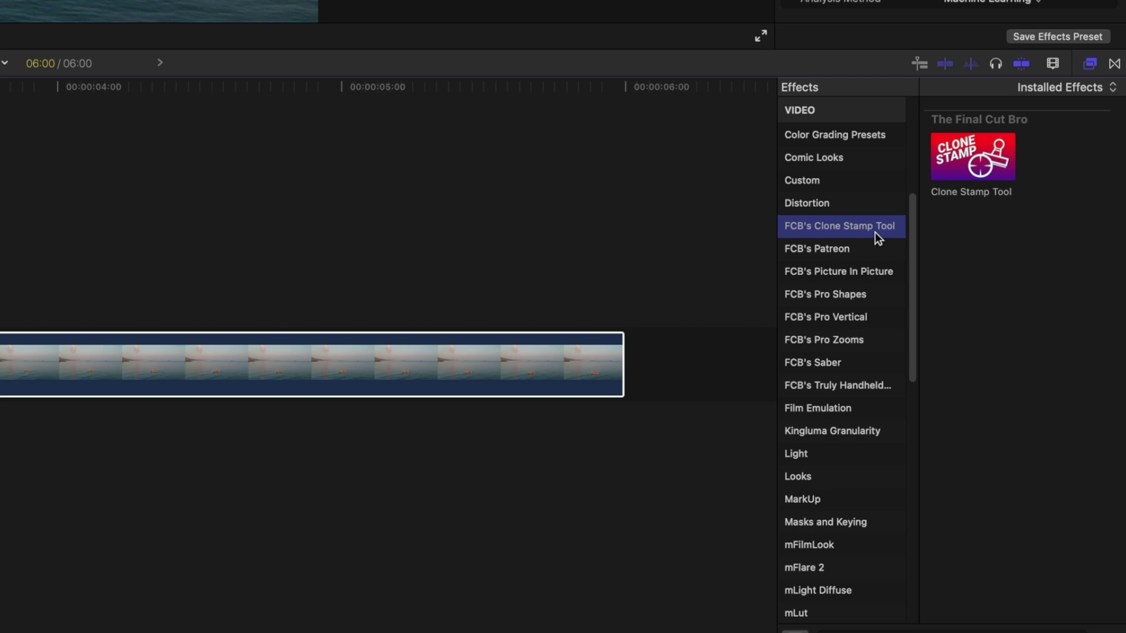
Apply Clone Stamp Tool to the boat clip with an elliptical shape mask fitted around the boat.
mouse_move(973, 156)
mouse_down()
mouse_move(327, 415)
mouse_move(350, 494)
mouse_up()
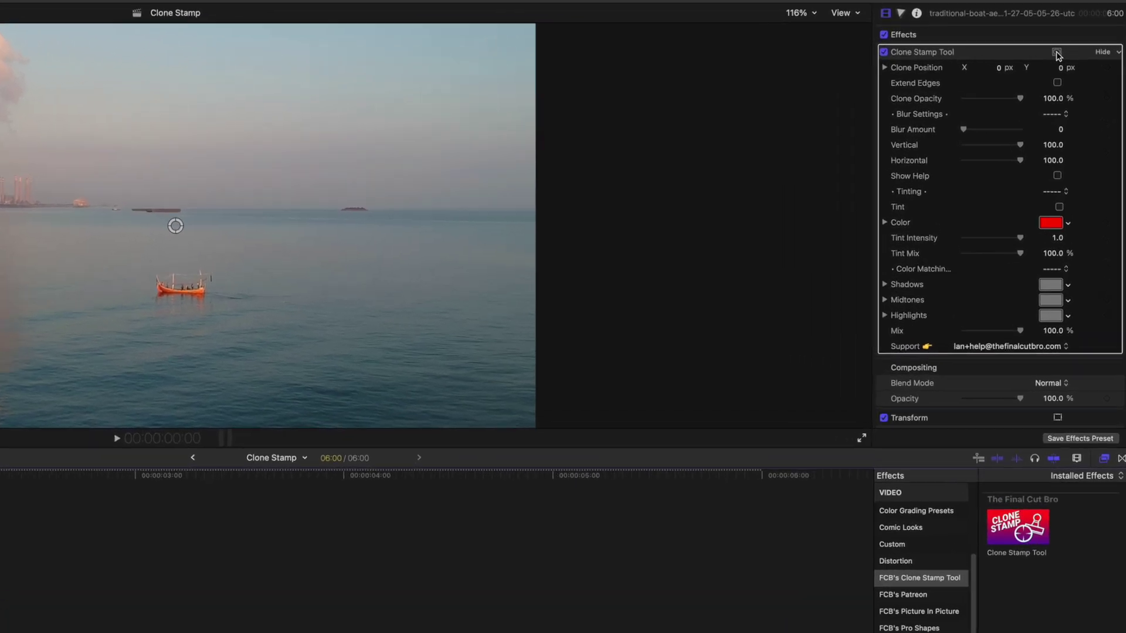
click(1074, 61)
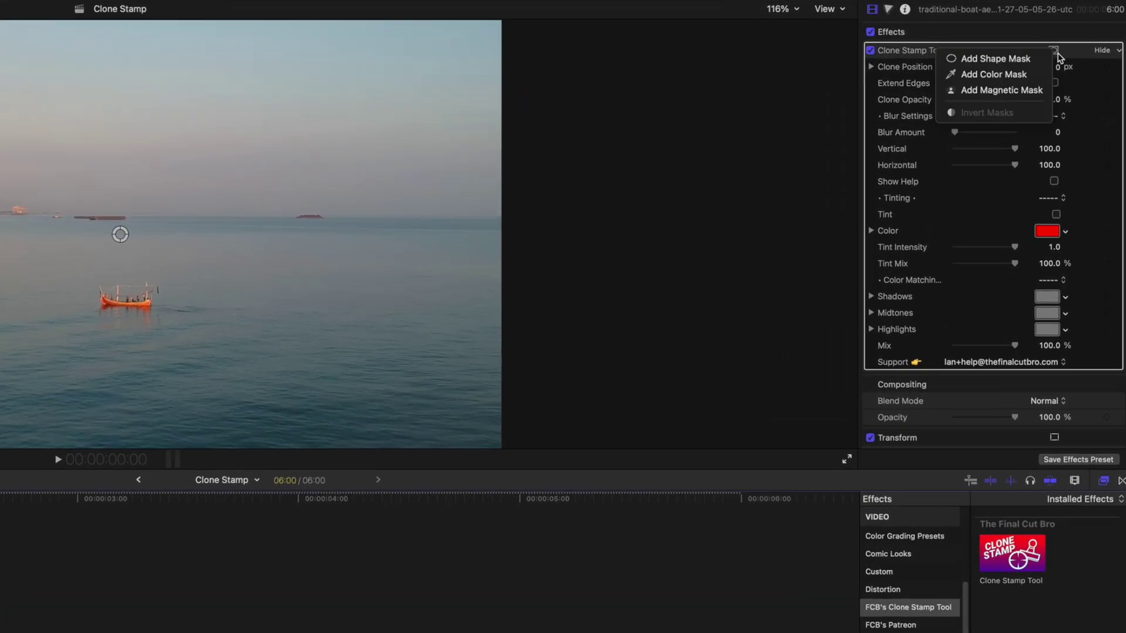
click(1030, 59)
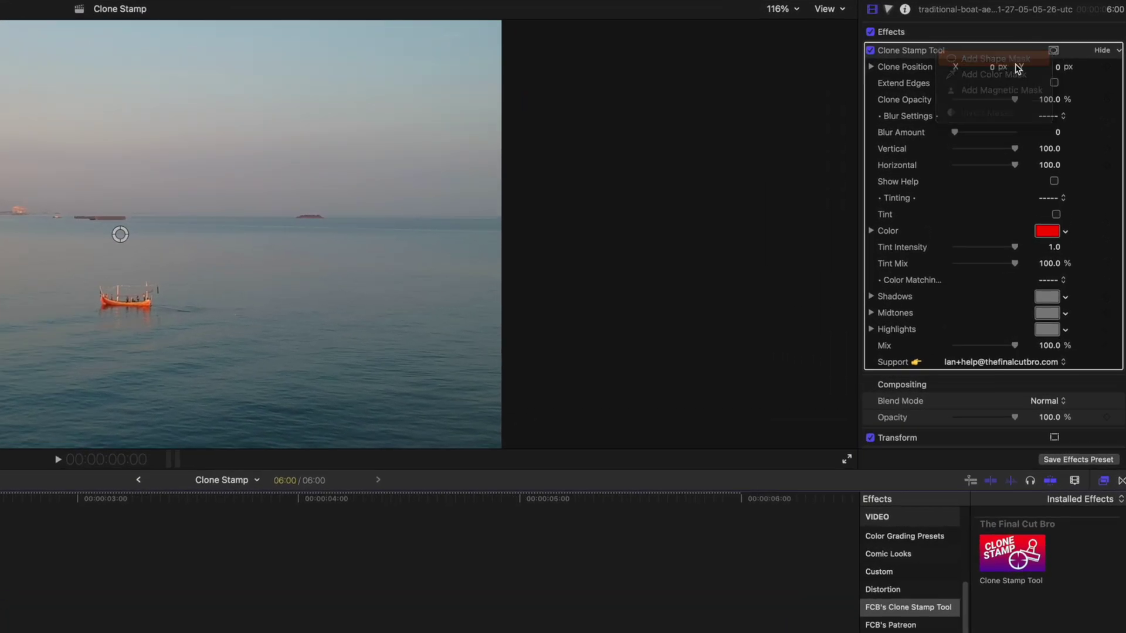
drag(230, 244, 239, 304)
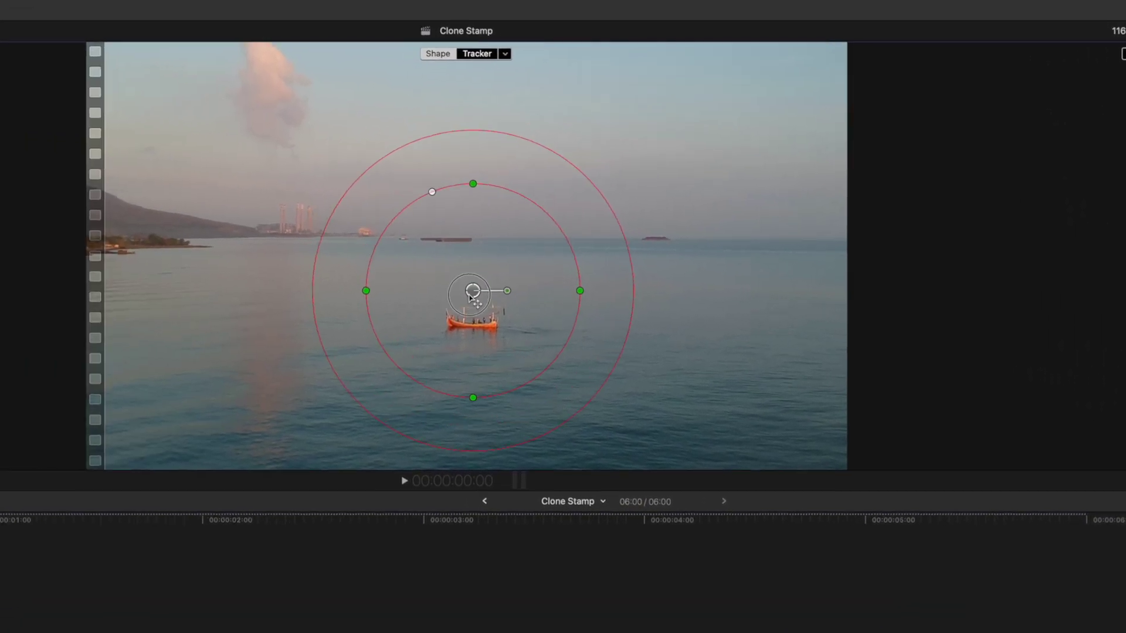
drag(631, 266, 540, 329)
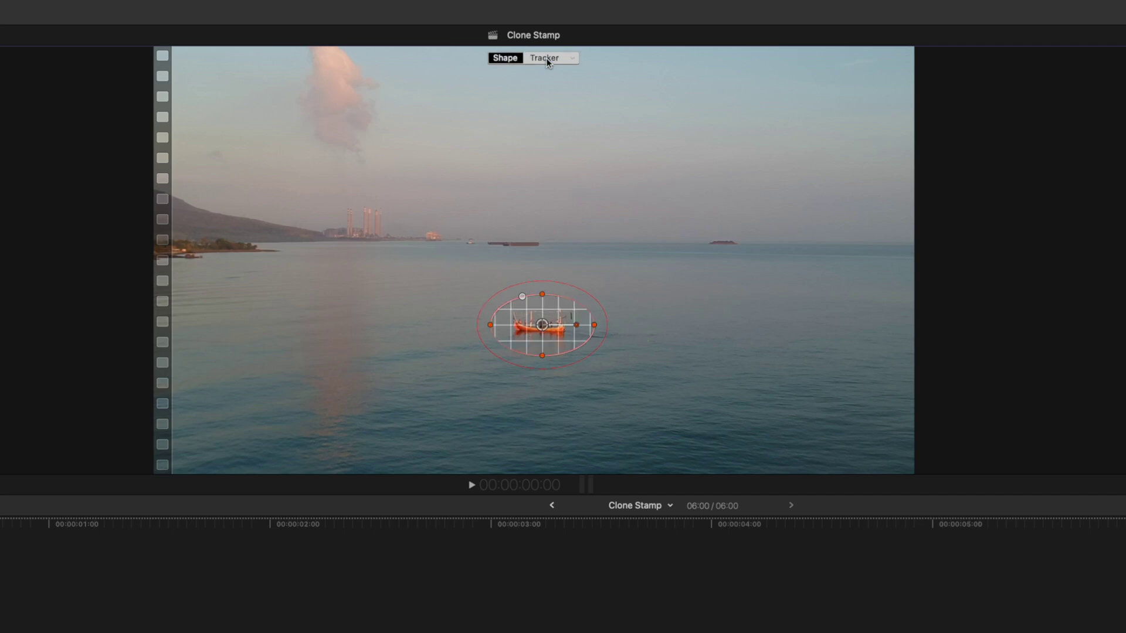
Set the mask's tracker behavior to Offset from Tracker, analyze the clip, and verify it follows the boat.
click(572, 59)
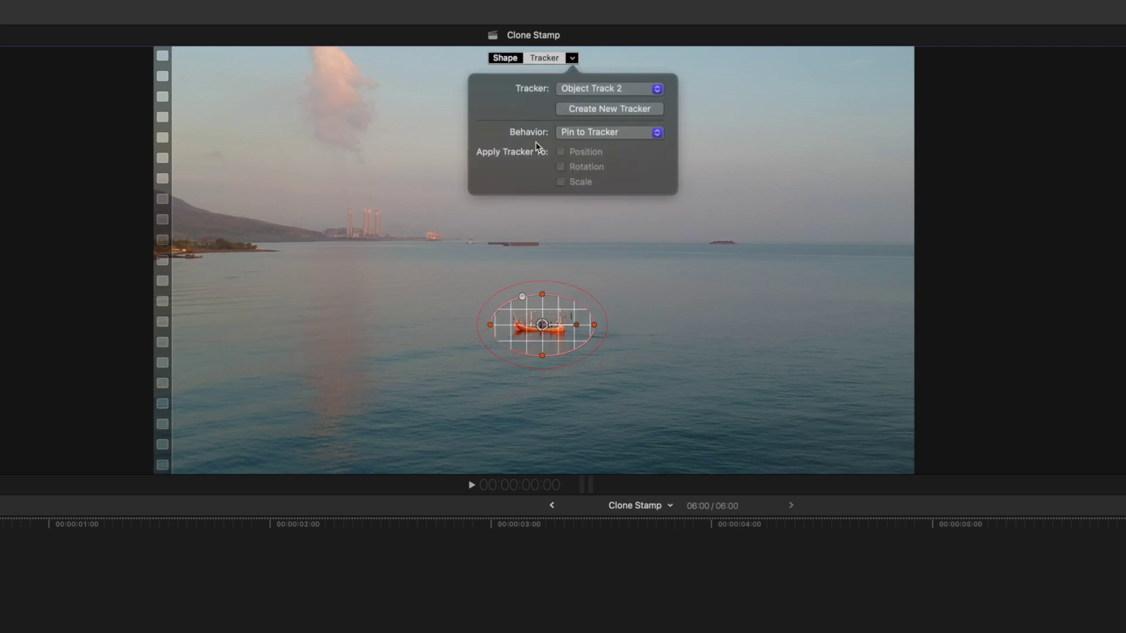
click(582, 136)
click(592, 148)
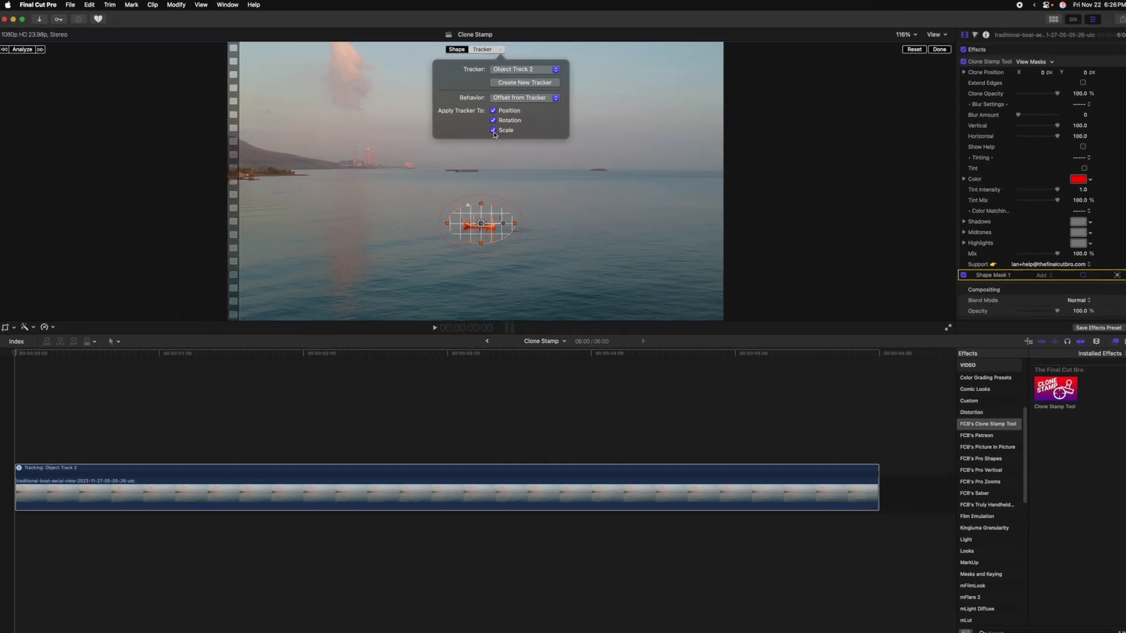
click(500, 50)
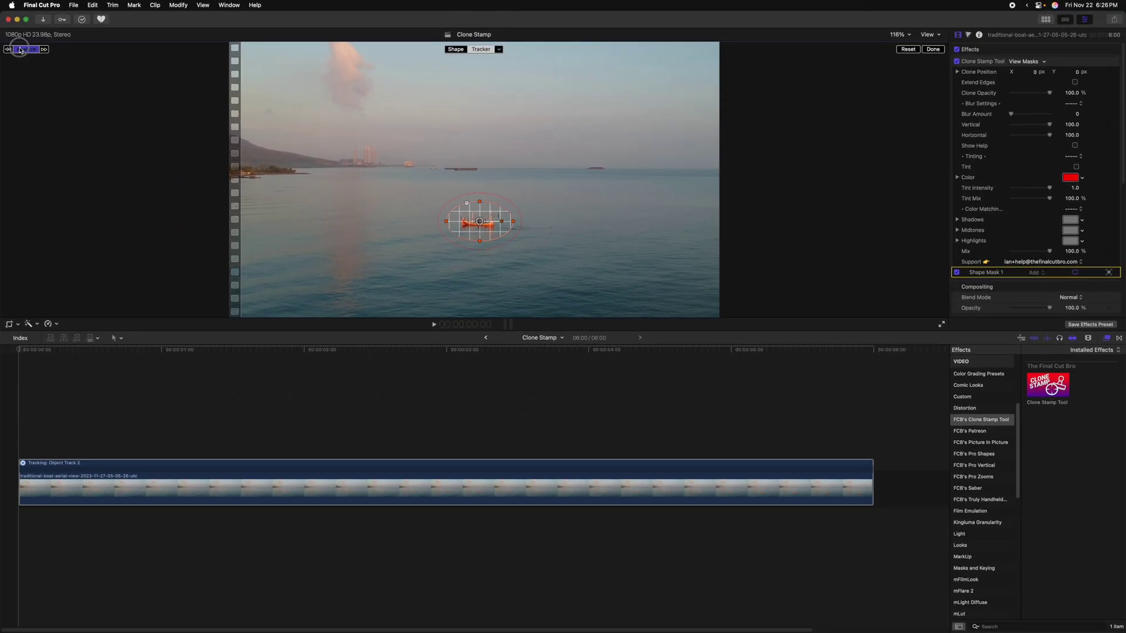
click(20, 50)
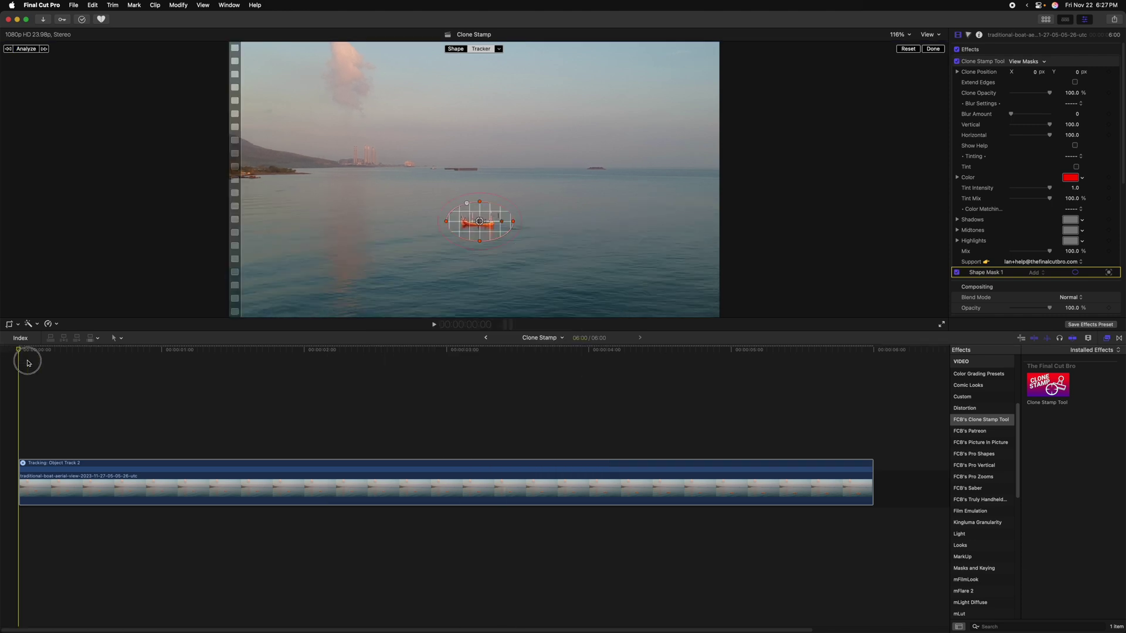
drag(27, 363, 495, 352)
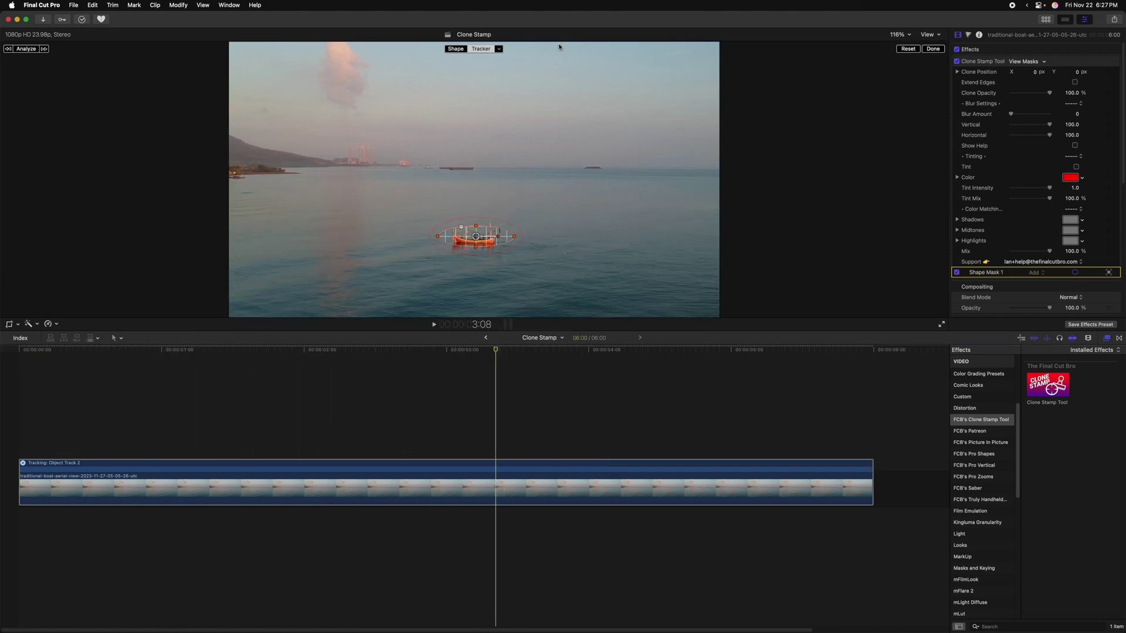
click(500, 49)
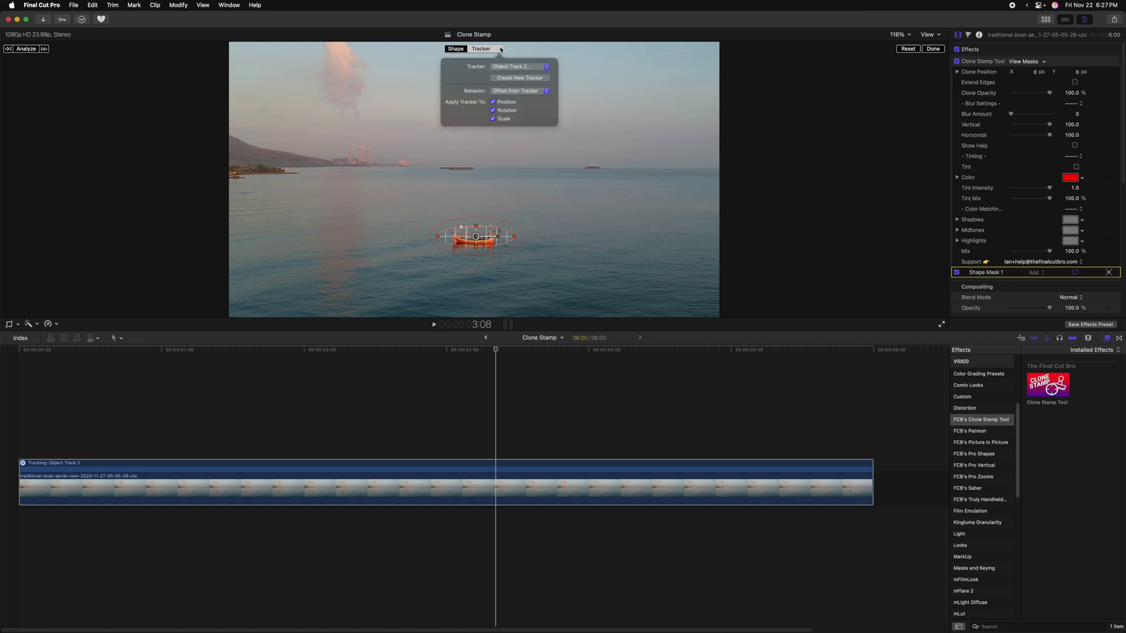
click(494, 360)
click(453, 49)
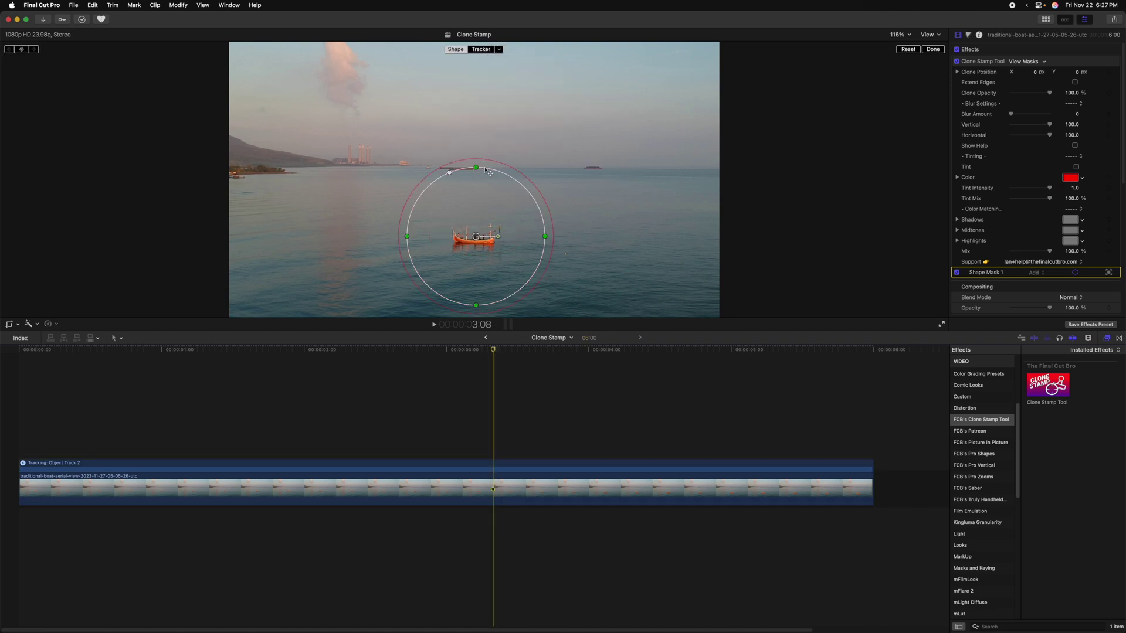
Offset the Clone Position so empty sea covers the boat, then replay the clip from the start.
click(941, 51)
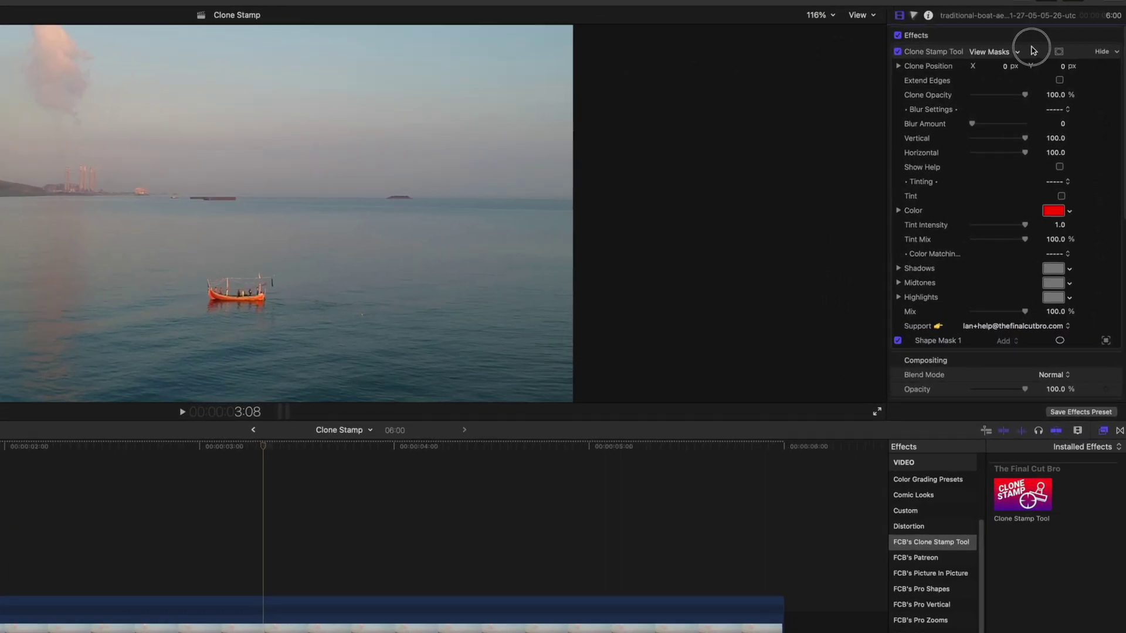
drag(152, 226, 119, 229)
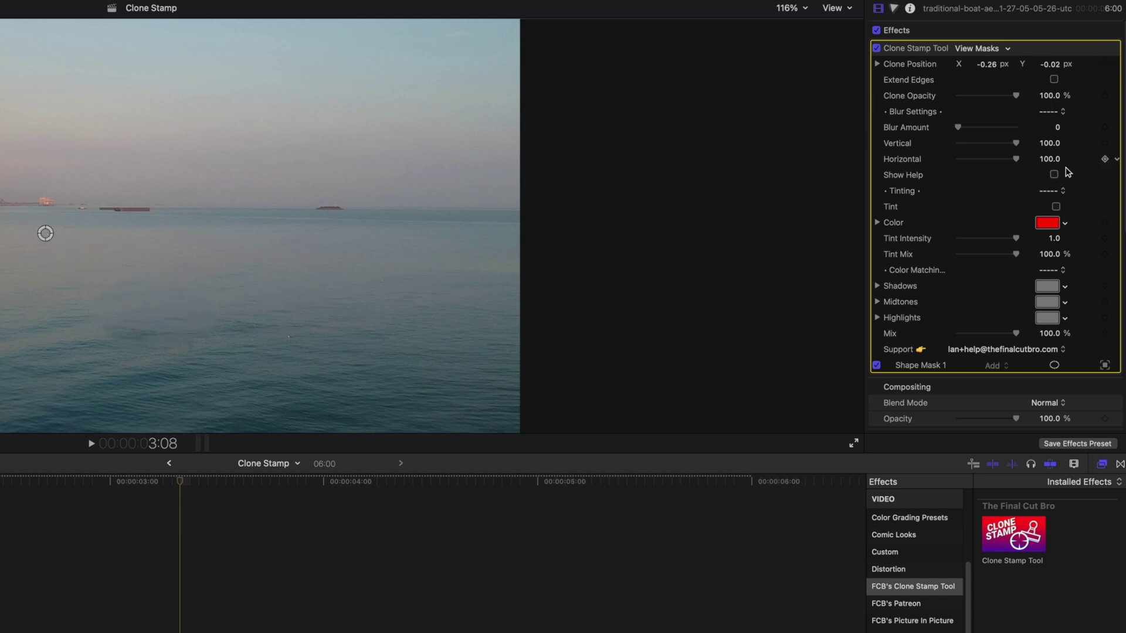
click(1055, 364)
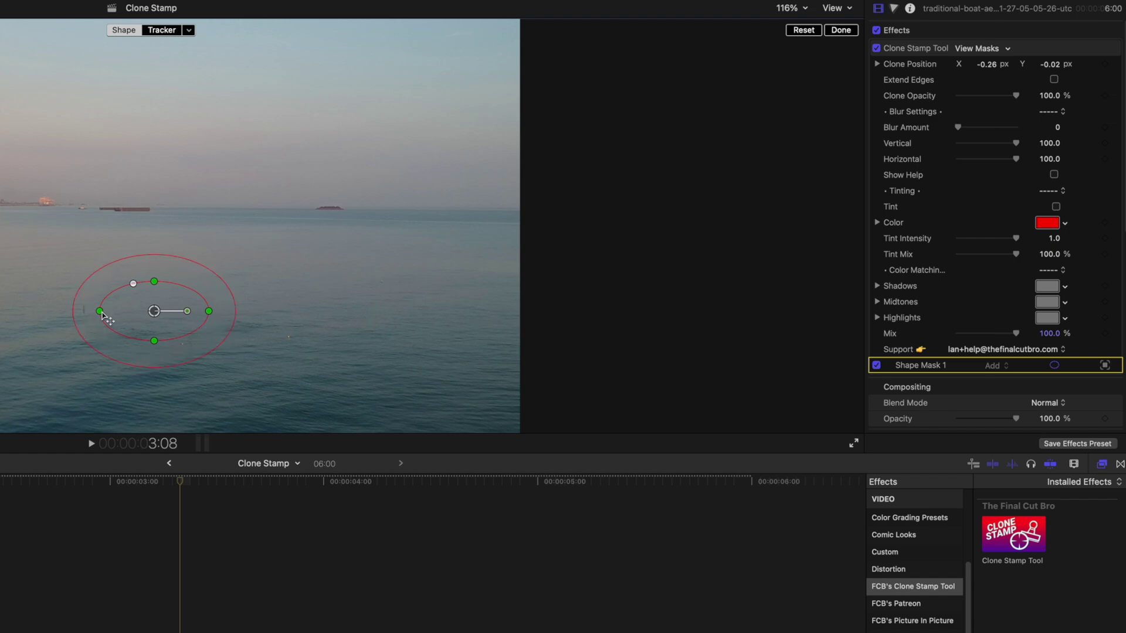
key(Home)
key(space)
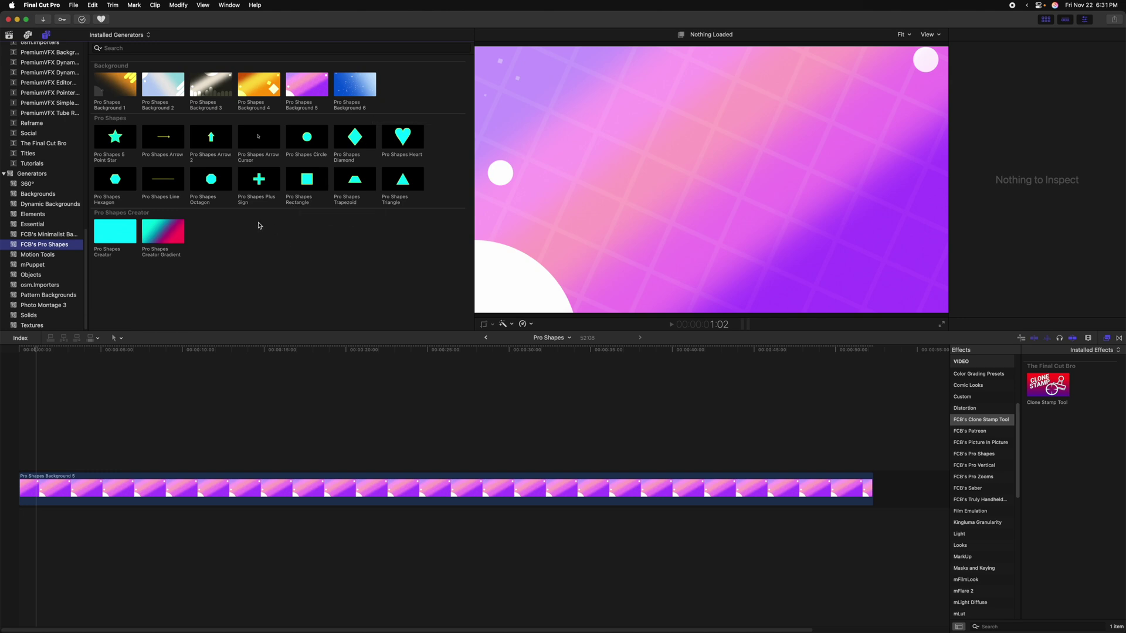
Add a Pro Shapes Rectangle above the purple background and widen it, undoing trial moves.
drag(252, 339, 128, 454)
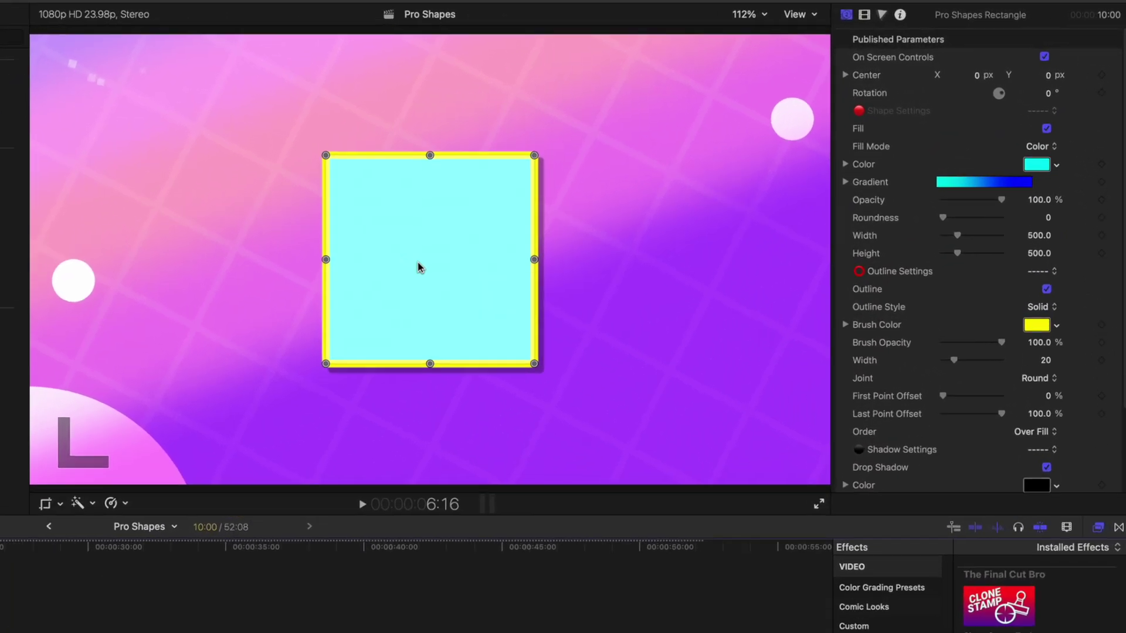
drag(507, 270, 559, 260)
drag(419, 283, 370, 251)
key(super+z)
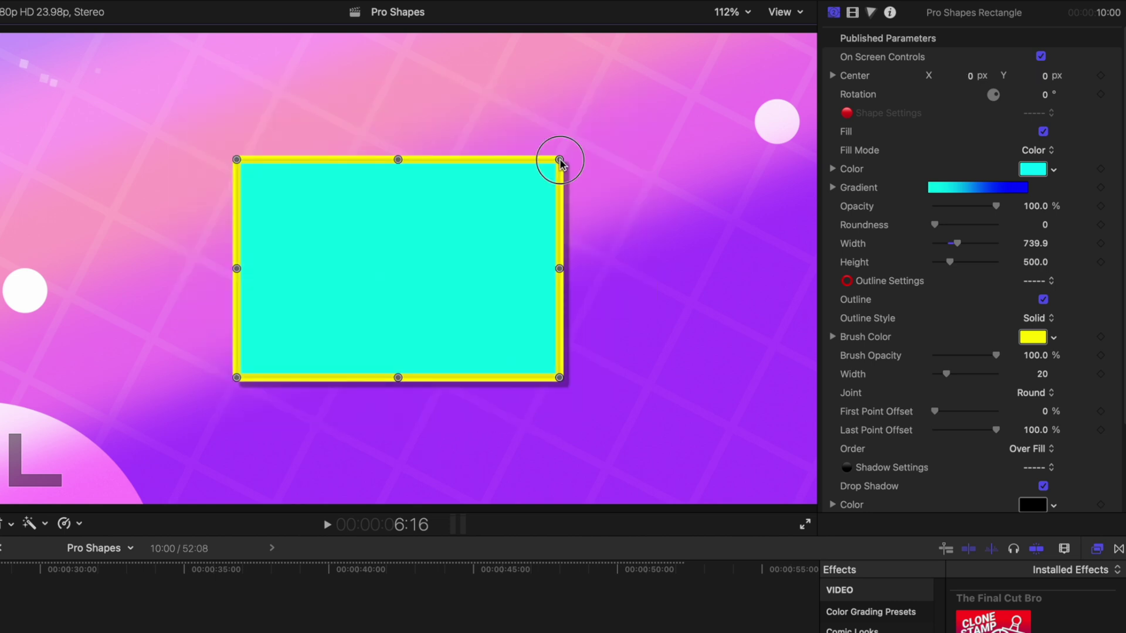
drag(560, 163, 512, 150)
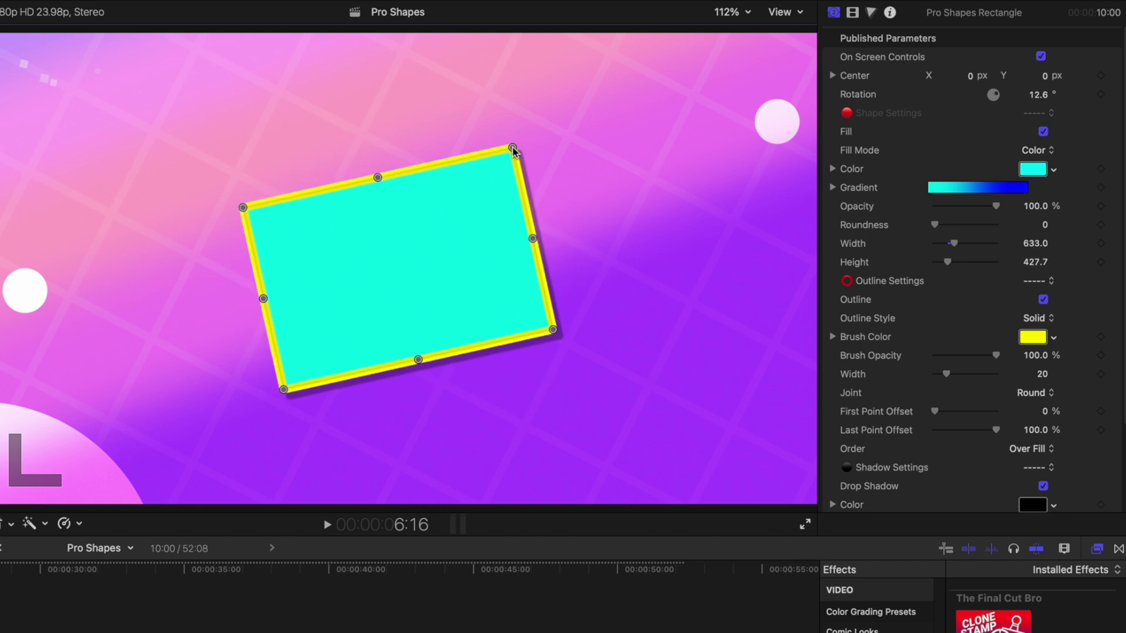
key(super+z)
Give the rectangle a Chalk-style outline, adjust Last Point Offset, and play it back.
scroll(962, 274, down, 4)
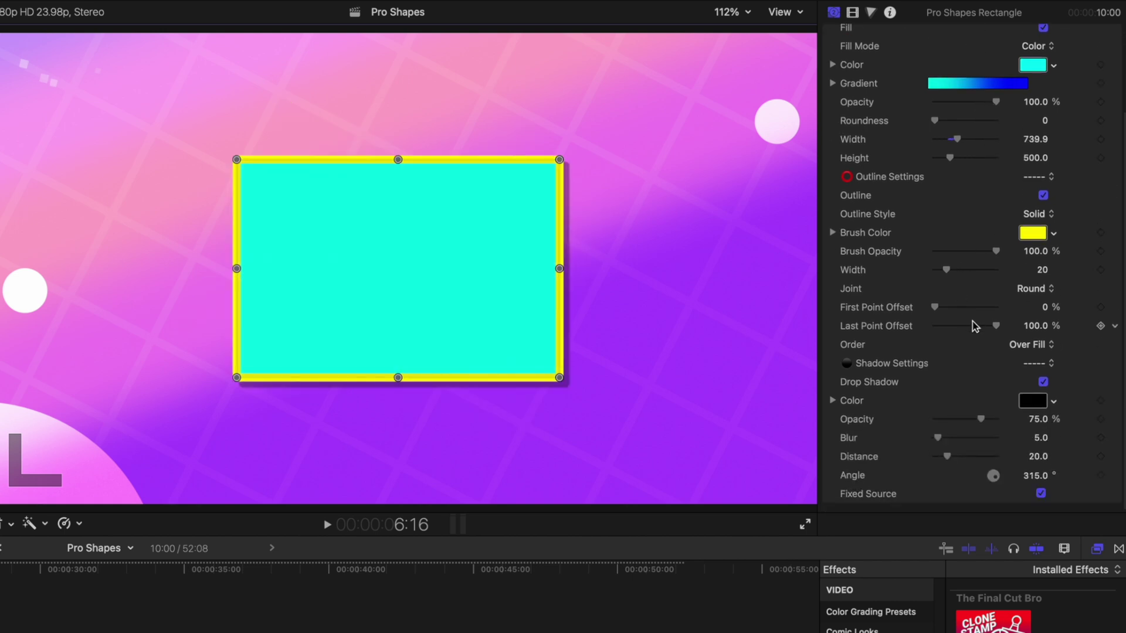
drag(975, 326, 948, 327)
scroll(1007, 212, up, 3)
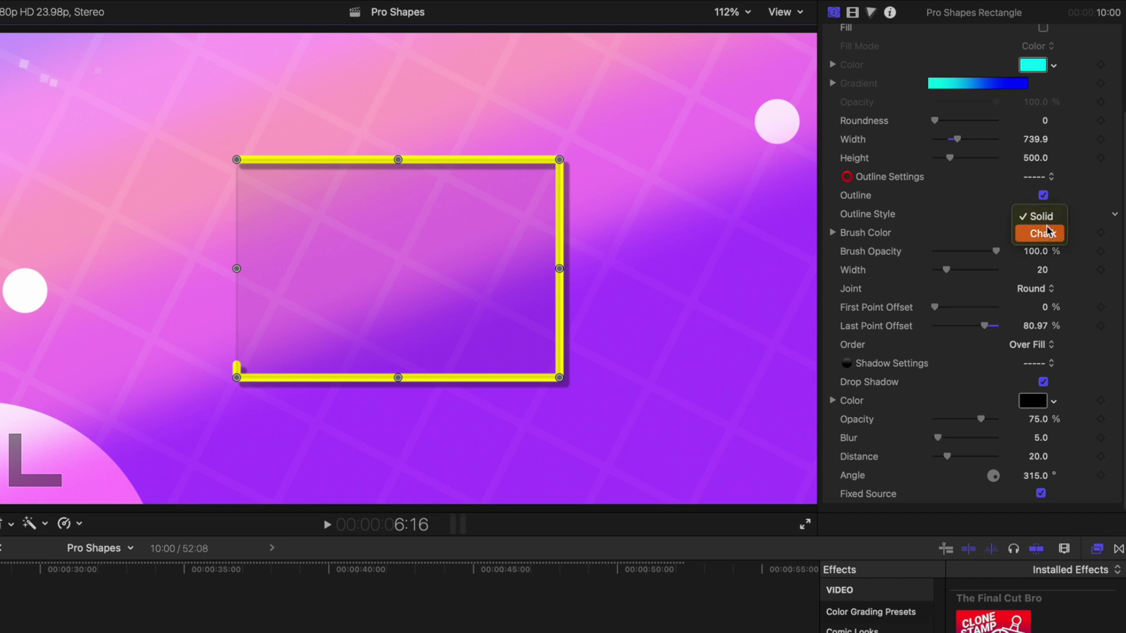
click(1043, 233)
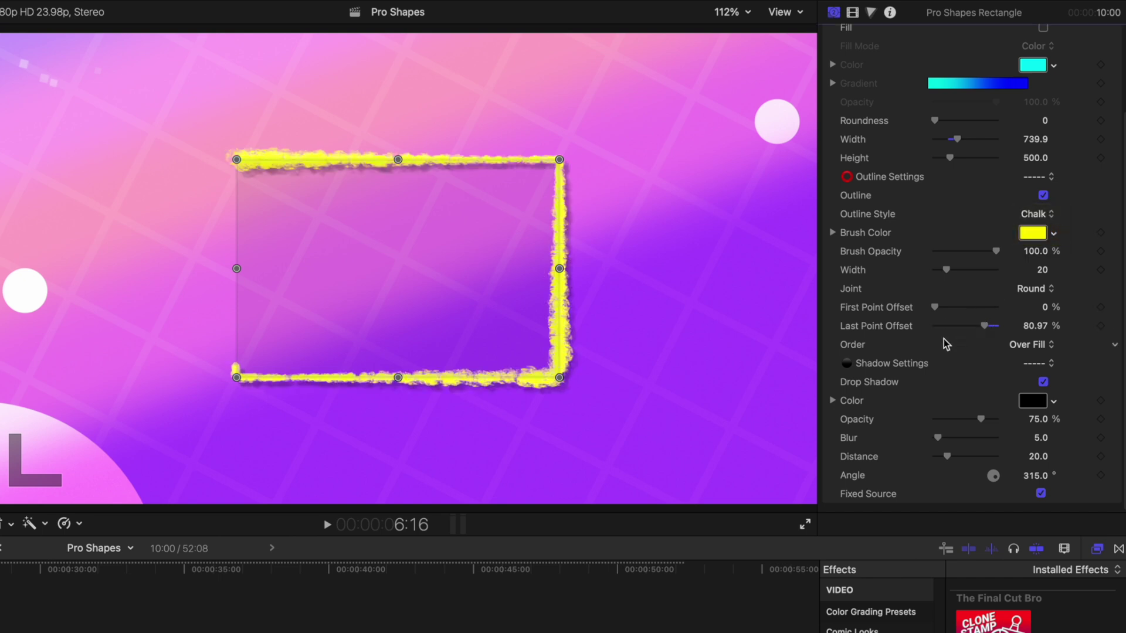
drag(985, 326, 951, 331)
key(space)
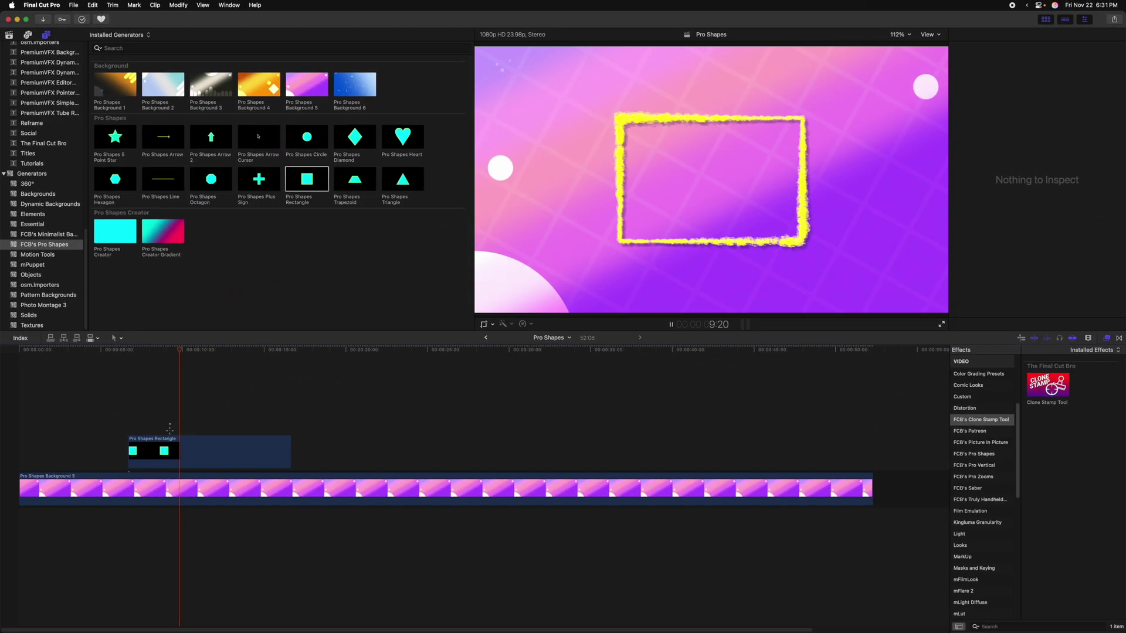
Replace the rectangle clip with a Pro Shapes Octagon and pull one point inward to dent it.
key(Delete)
drag(211, 179, 173, 416)
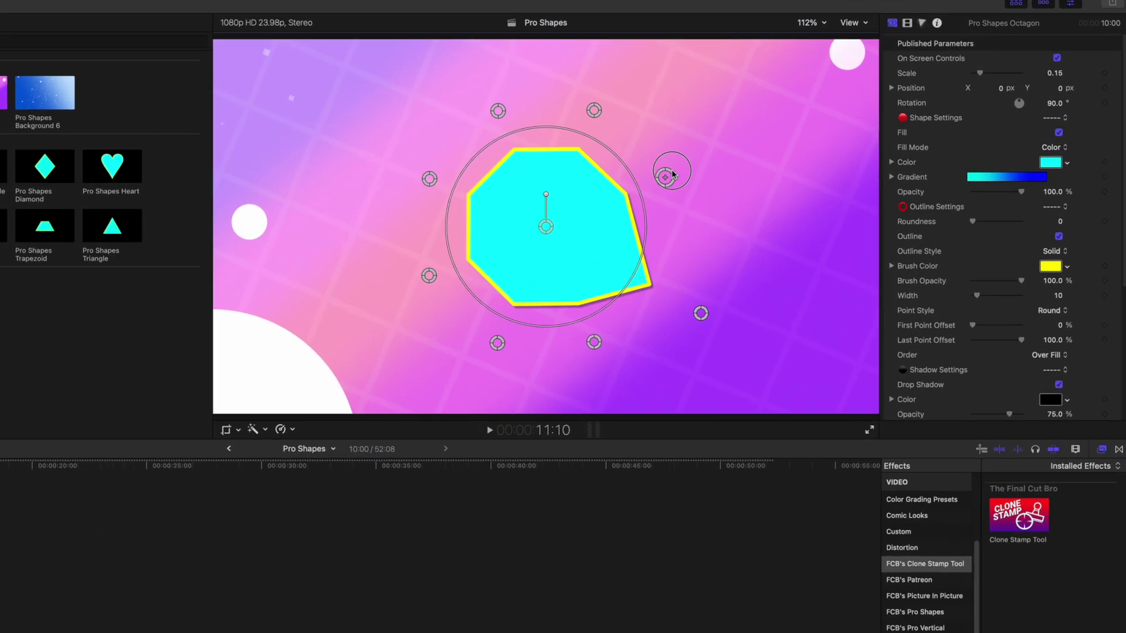
drag(795, 144, 741, 180)
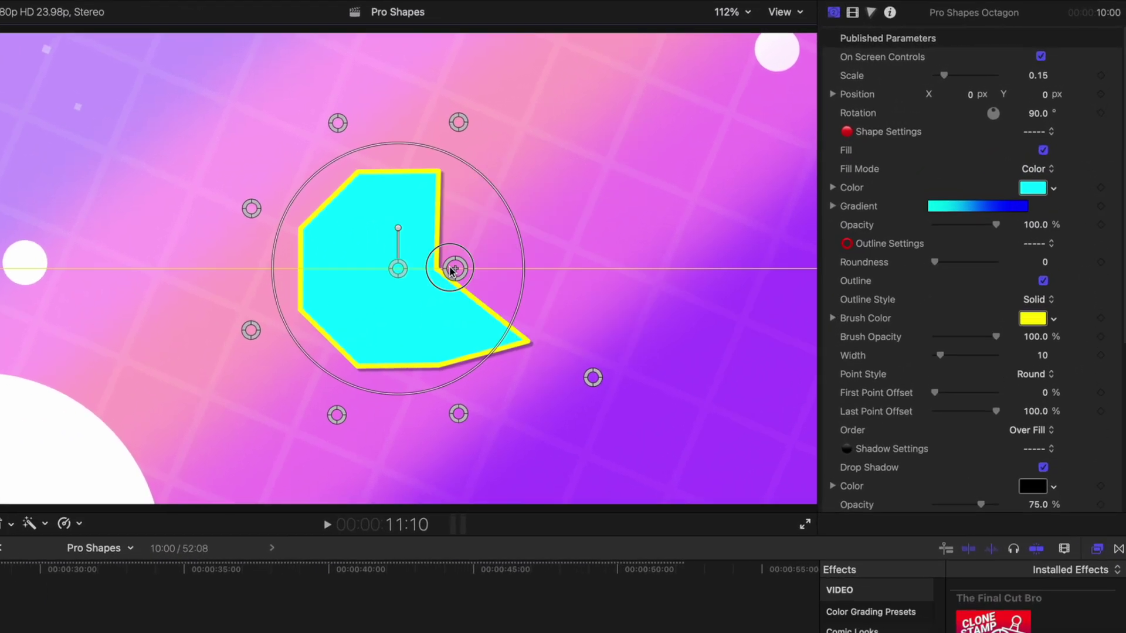
Remove the dented octagon and raise both endpoints so the yellow line runs nearly level.
key(Delete)
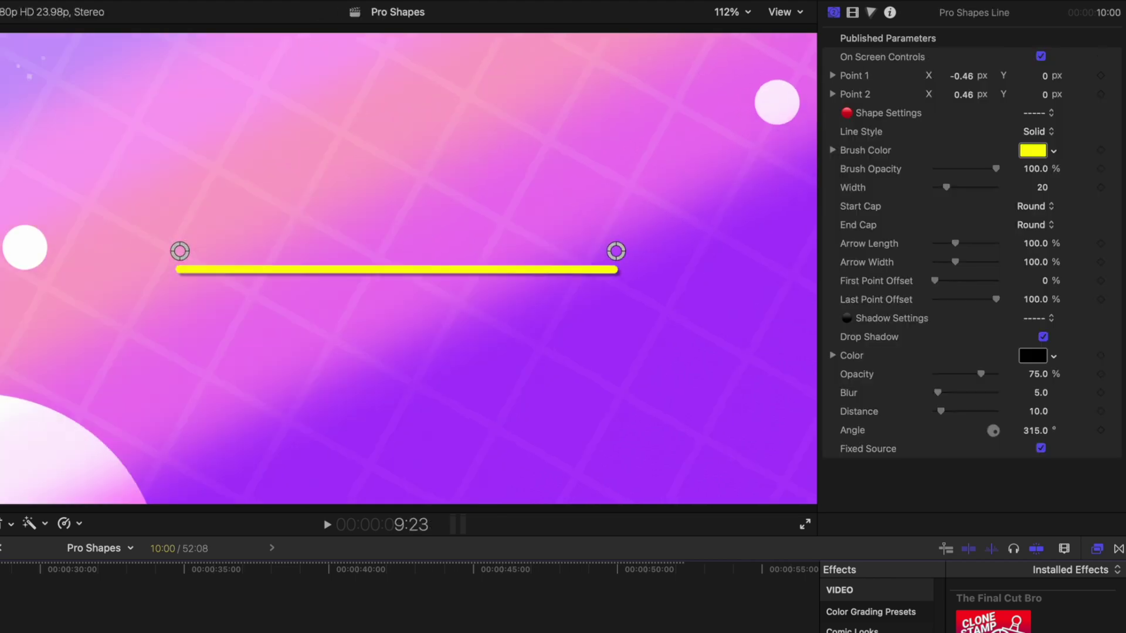
drag(190, 242, 237, 119)
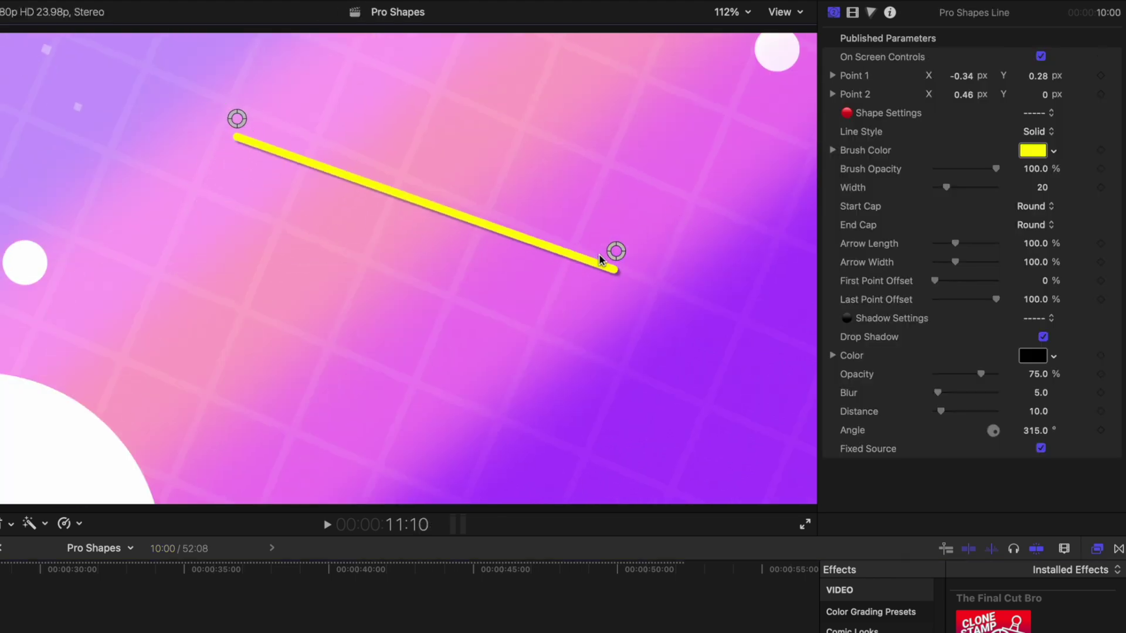
drag(601, 259, 589, 139)
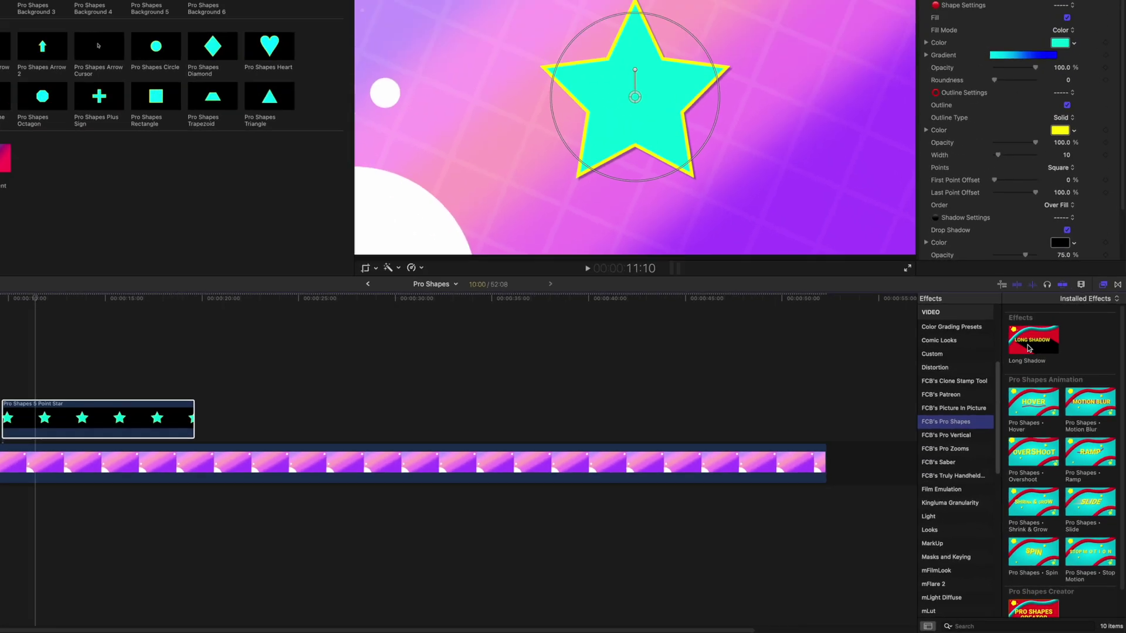
Apply the Pro Shapes Hover animation to the star clip and play it back.
drag(970, 143, 0, 273)
drag(254, 449, 256, 450)
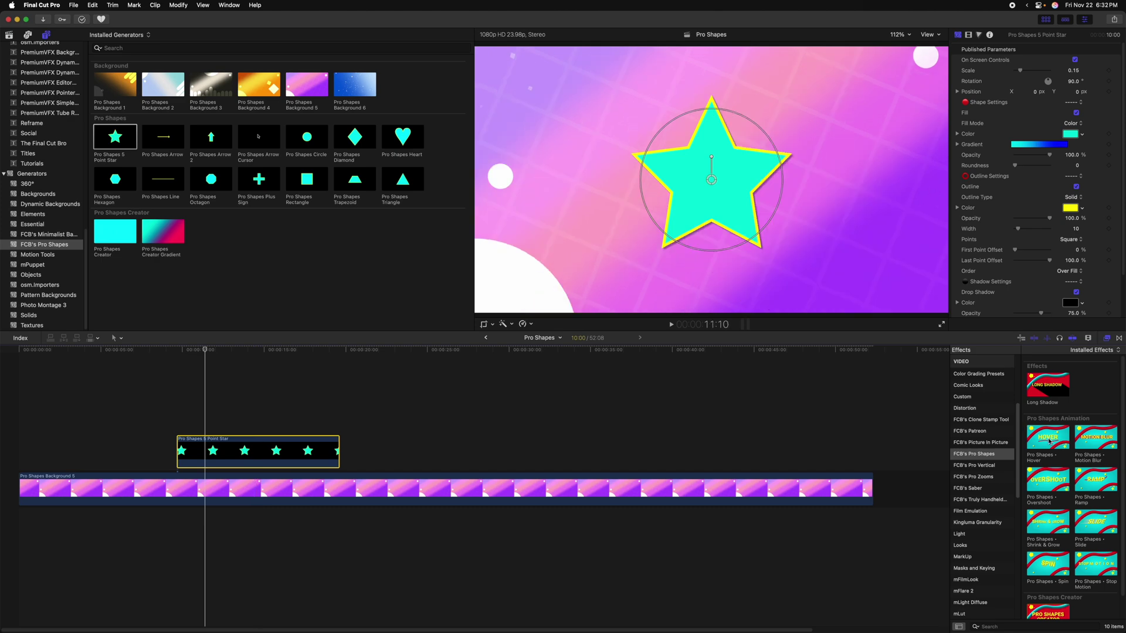
drag(1049, 441, 287, 450)
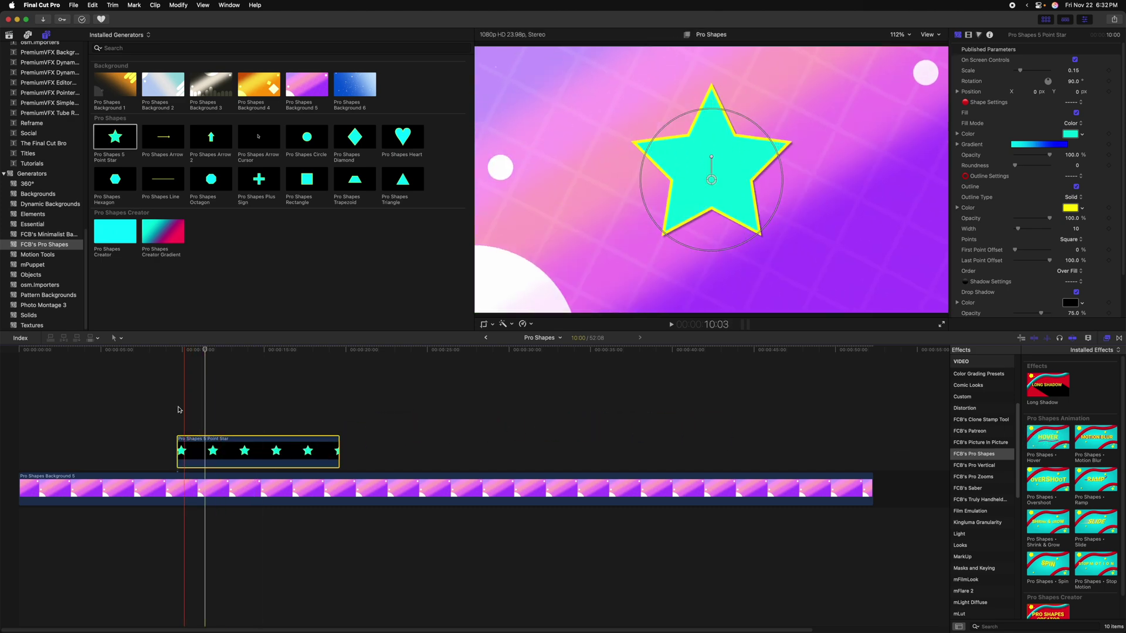
key(space)
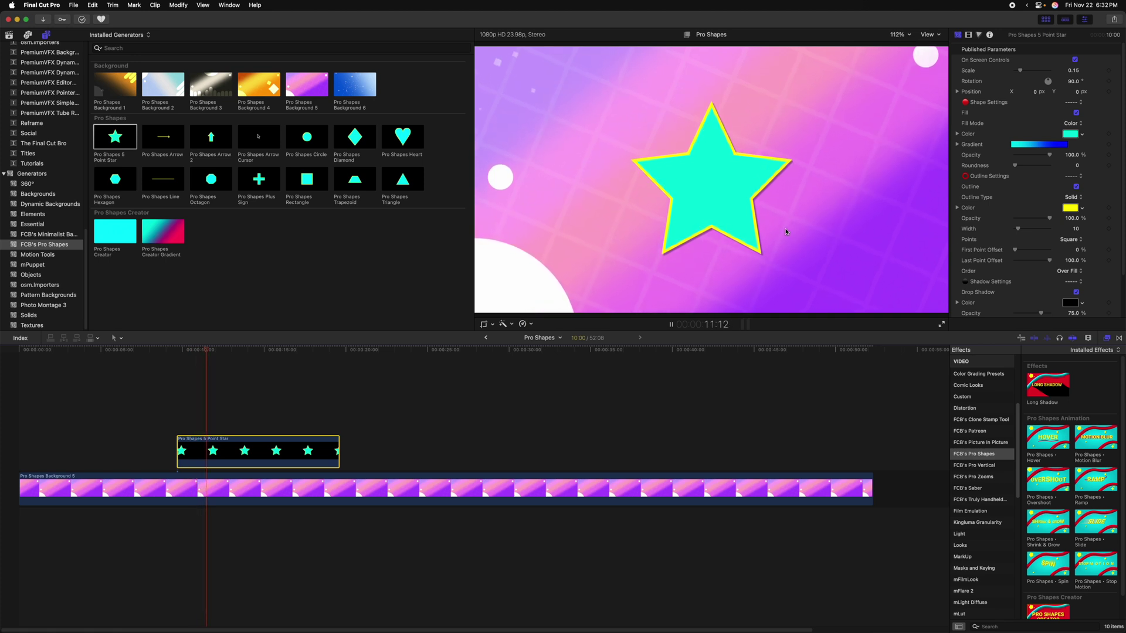
key(space)
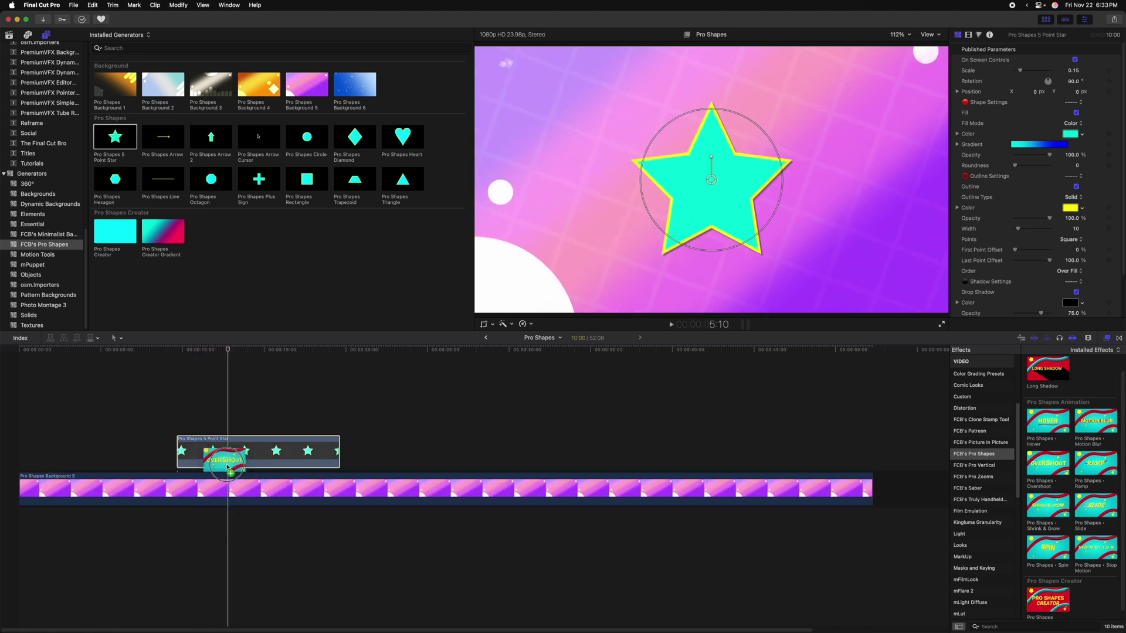
key(space)
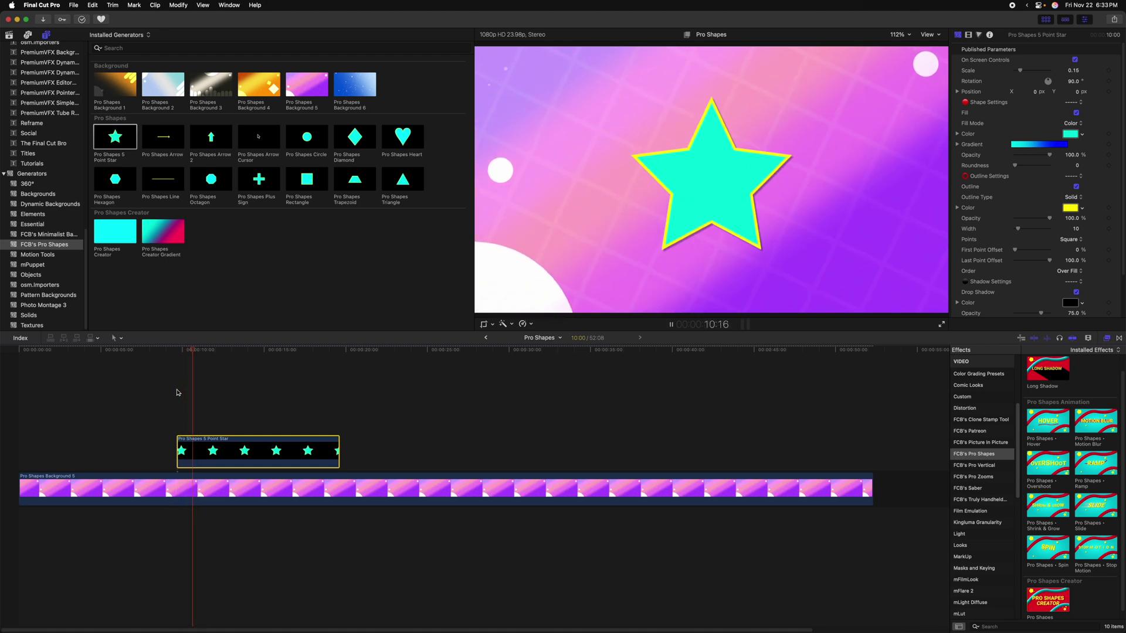
Add the Spin animation to the star and set its Spin Rate to 92°.
drag(1048, 548, 187, 452)
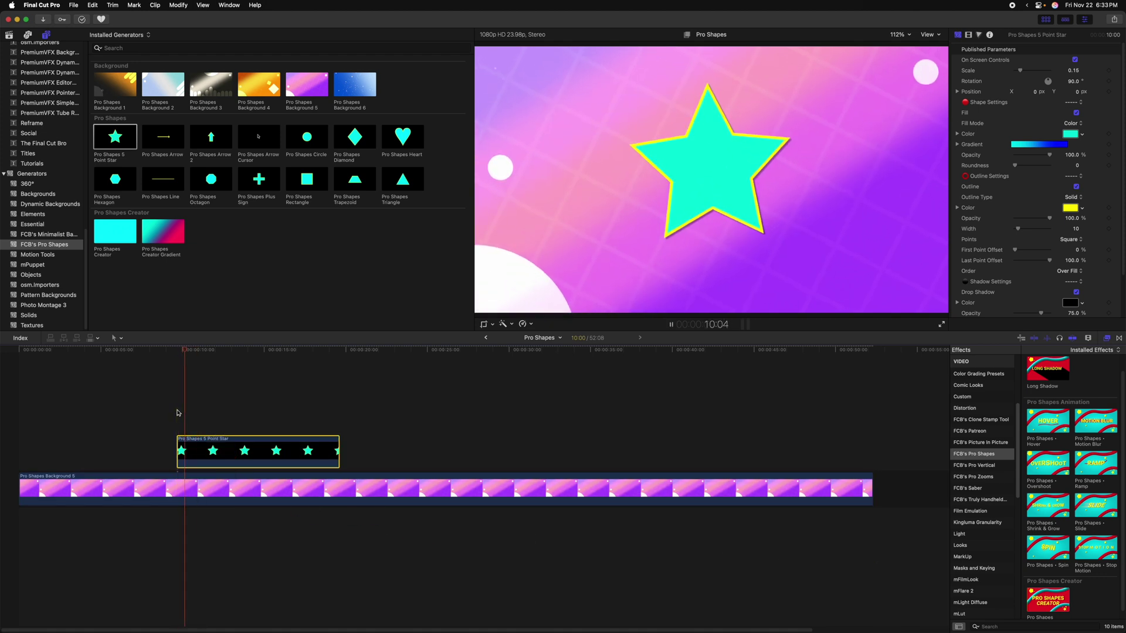
key(space)
click(968, 36)
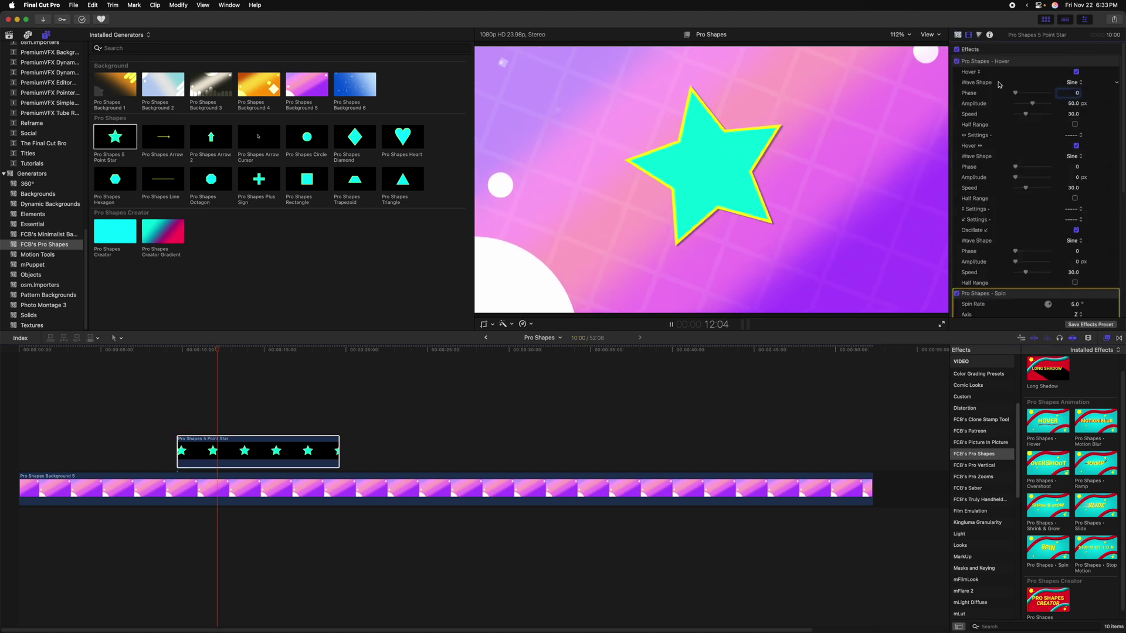
scroll(1007, 93, down, 3)
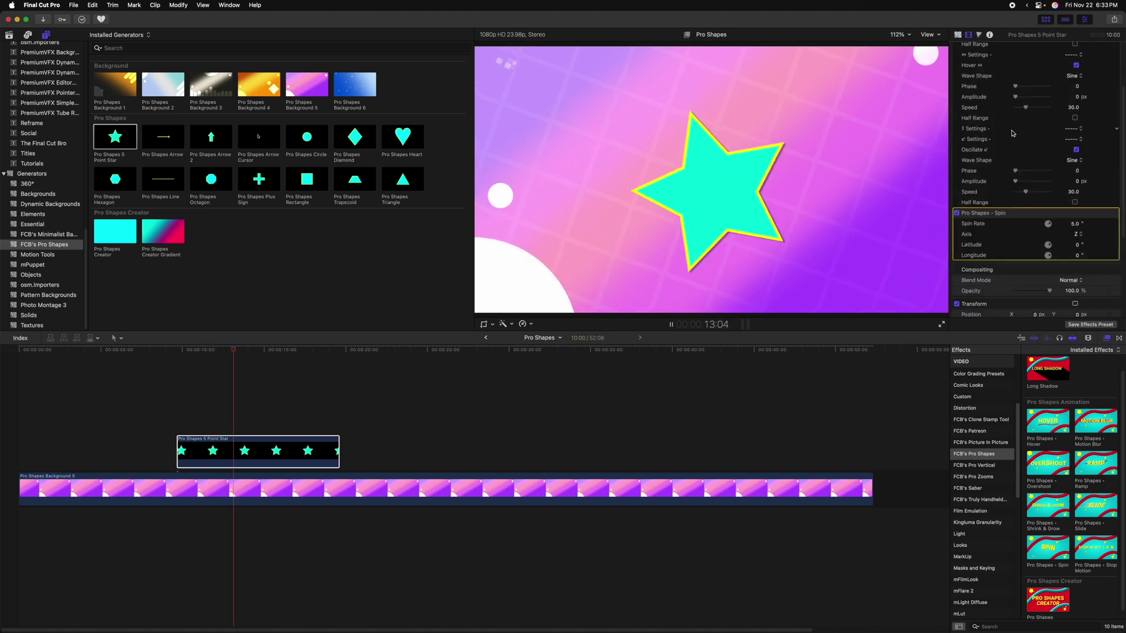
click(1073, 222)
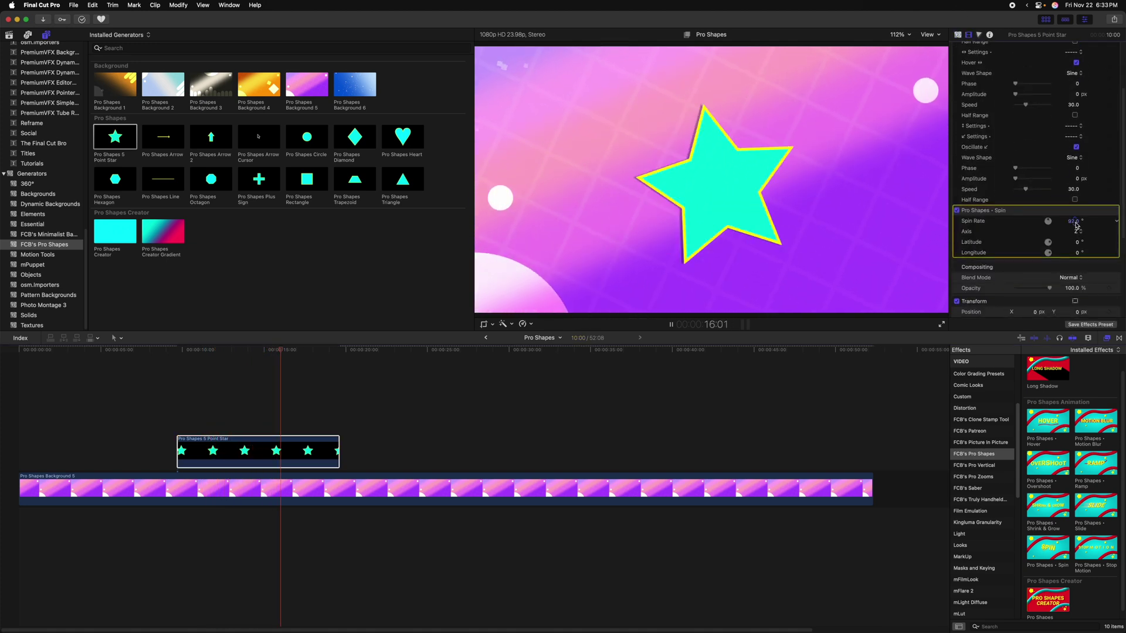
text(92)
key(Return)
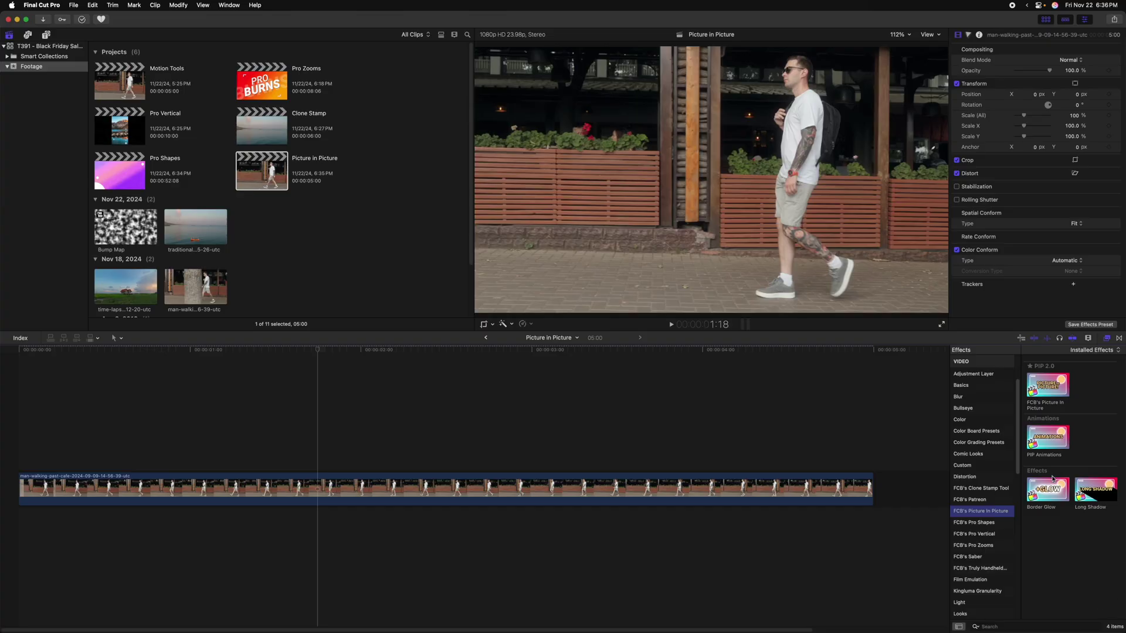
Apply FCB's Picture In Picture to the walking-man clip and shrink it to PIP Scale 0.13.
drag(1047, 385, 327, 487)
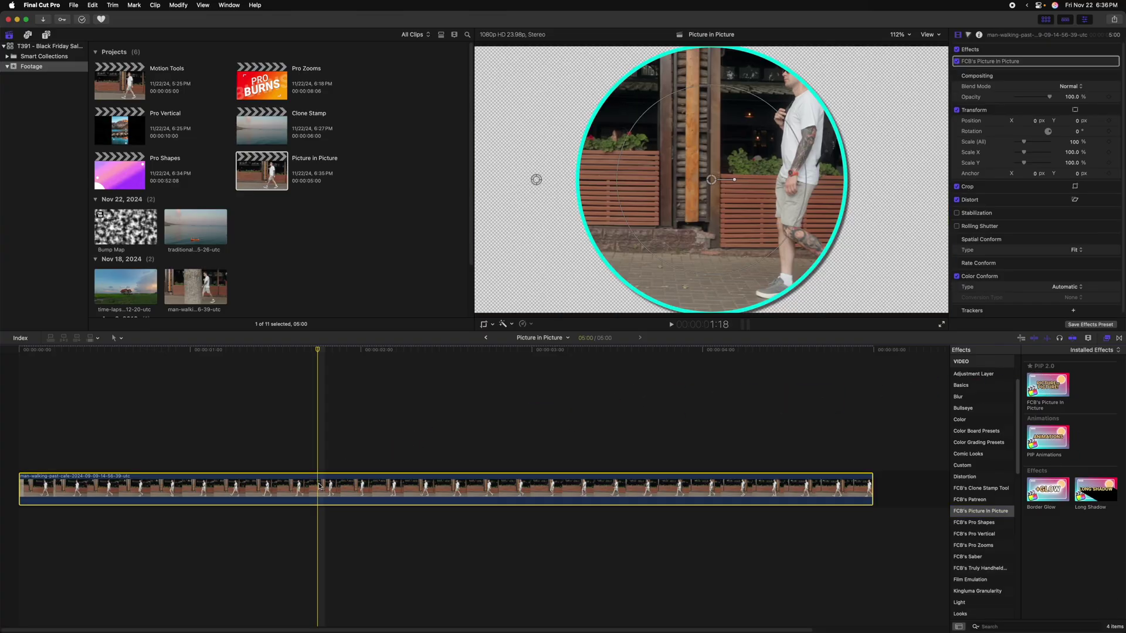
mouse_move(537, 180)
mouse_down()
mouse_move(452, 186)
mouse_move(547, 182)
mouse_up()
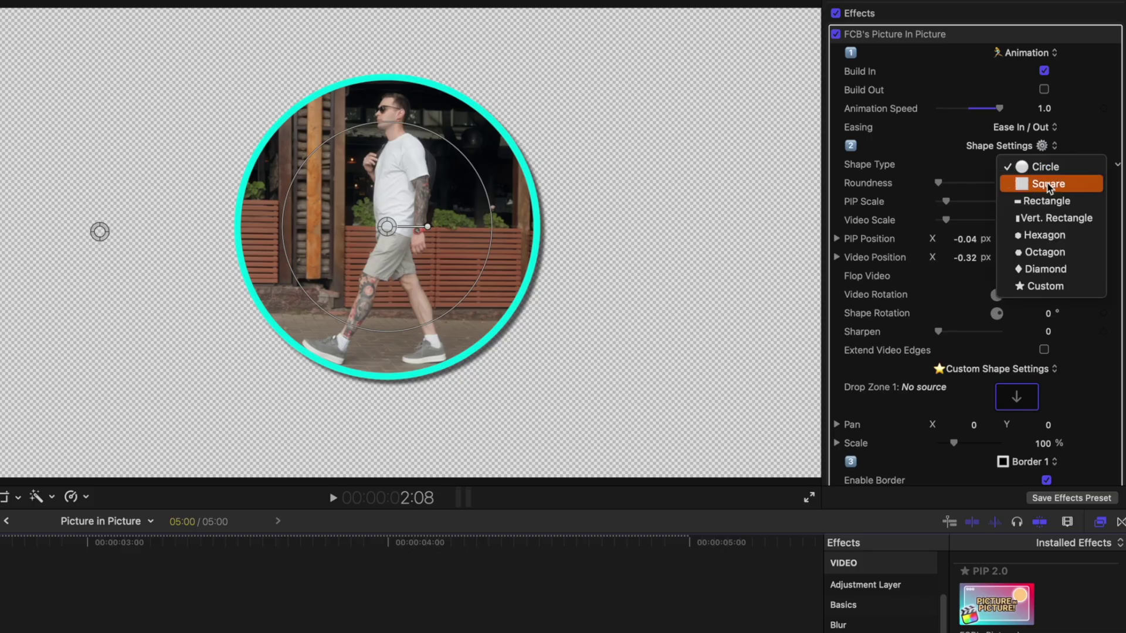
Try the Square, Rectangle, Vert. Rectangle and Octagon shape types, ending on Custom.
click(1041, 183)
click(1039, 165)
click(1042, 182)
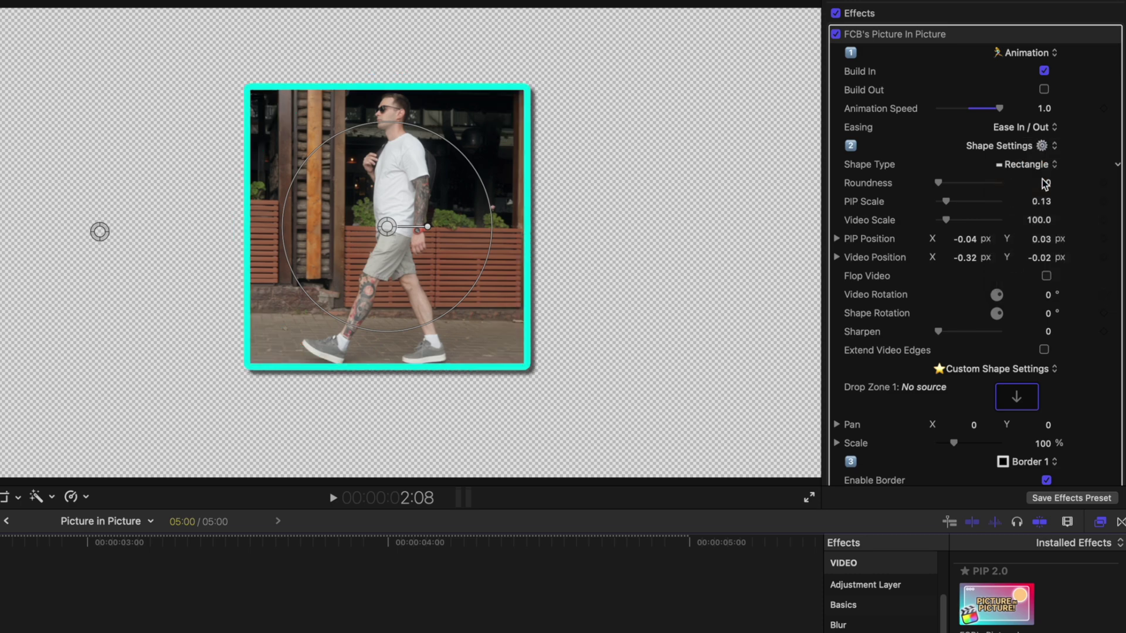
click(1039, 167)
click(1033, 184)
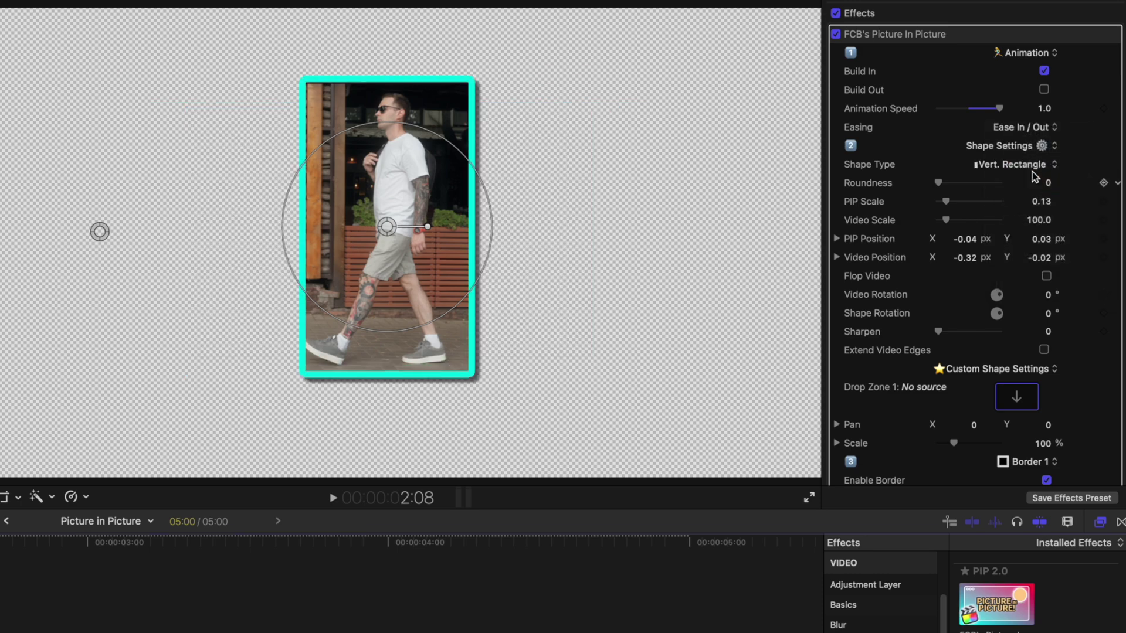
click(1032, 165)
click(1025, 196)
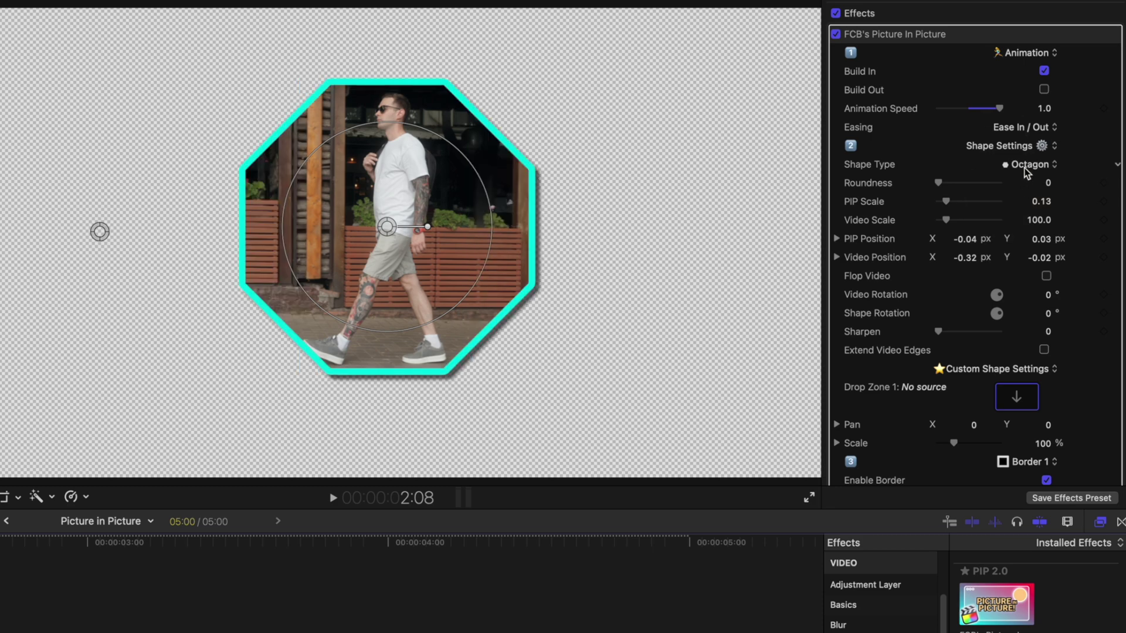
click(1024, 166)
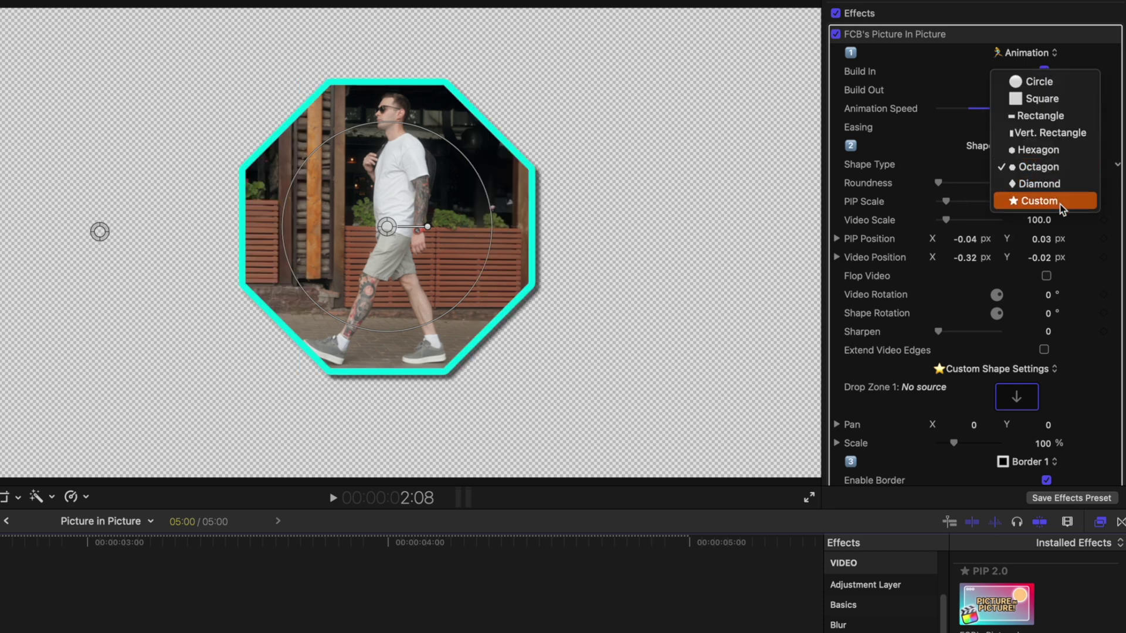
click(1039, 200)
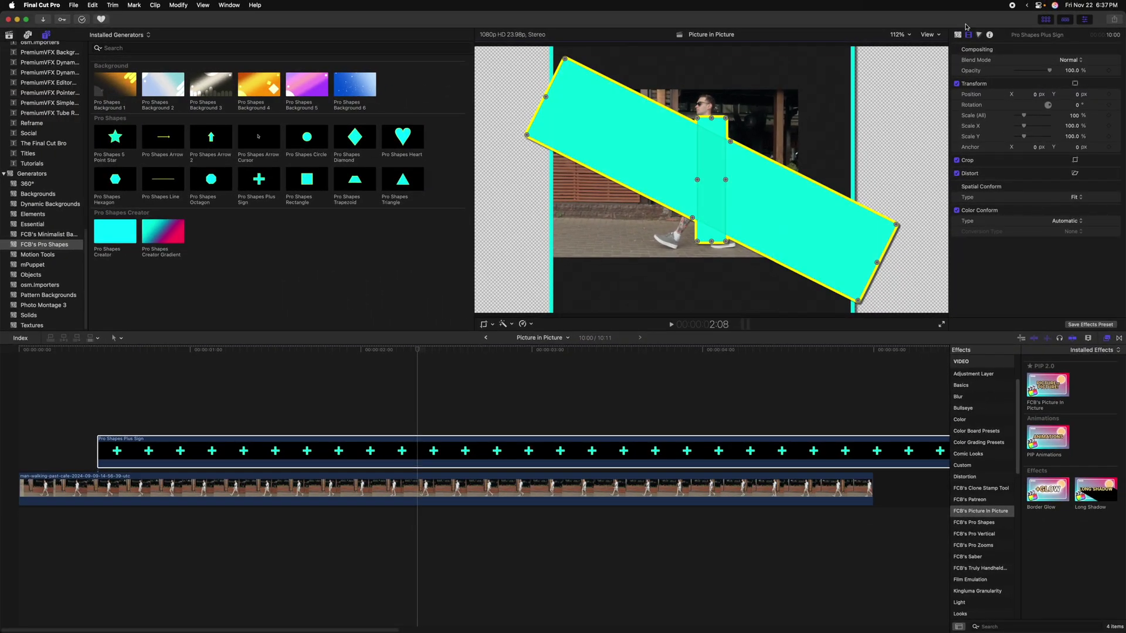
Set the walking-man clip's Drop Zone 1 to the Pro Shapes Plus Sign clip and apply it.
click(780, 129)
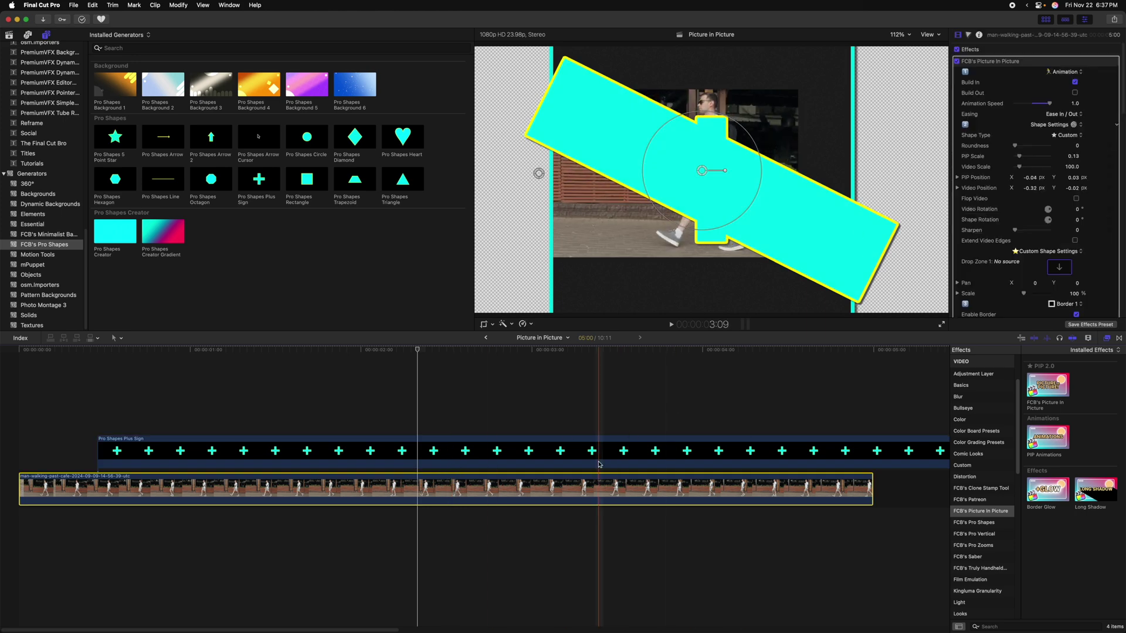
click(1049, 271)
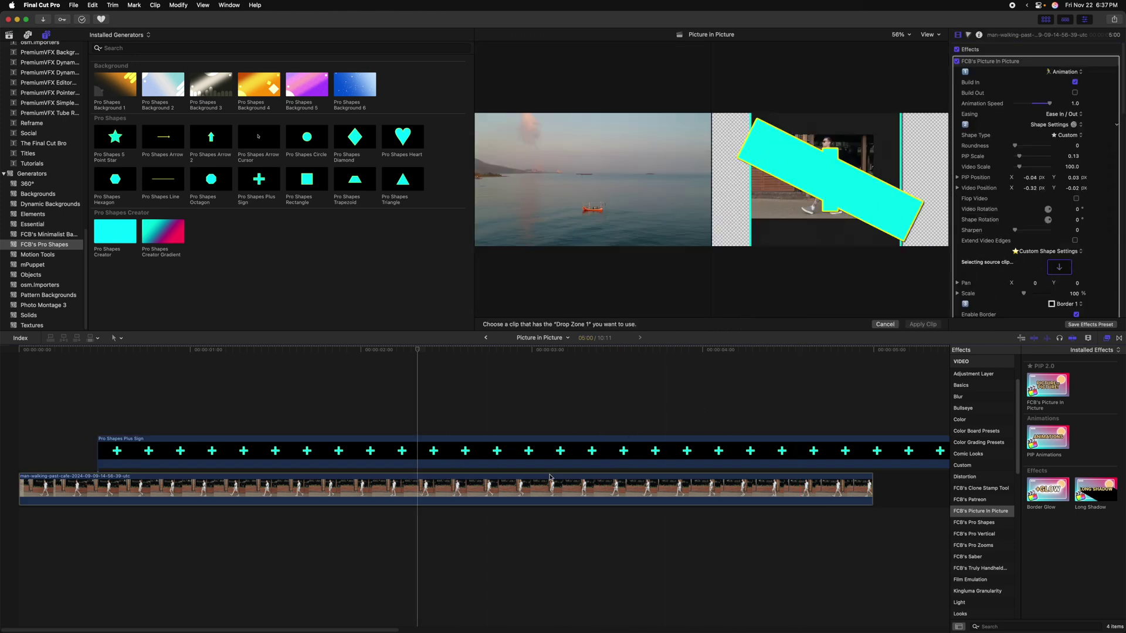
click(422, 451)
click(928, 323)
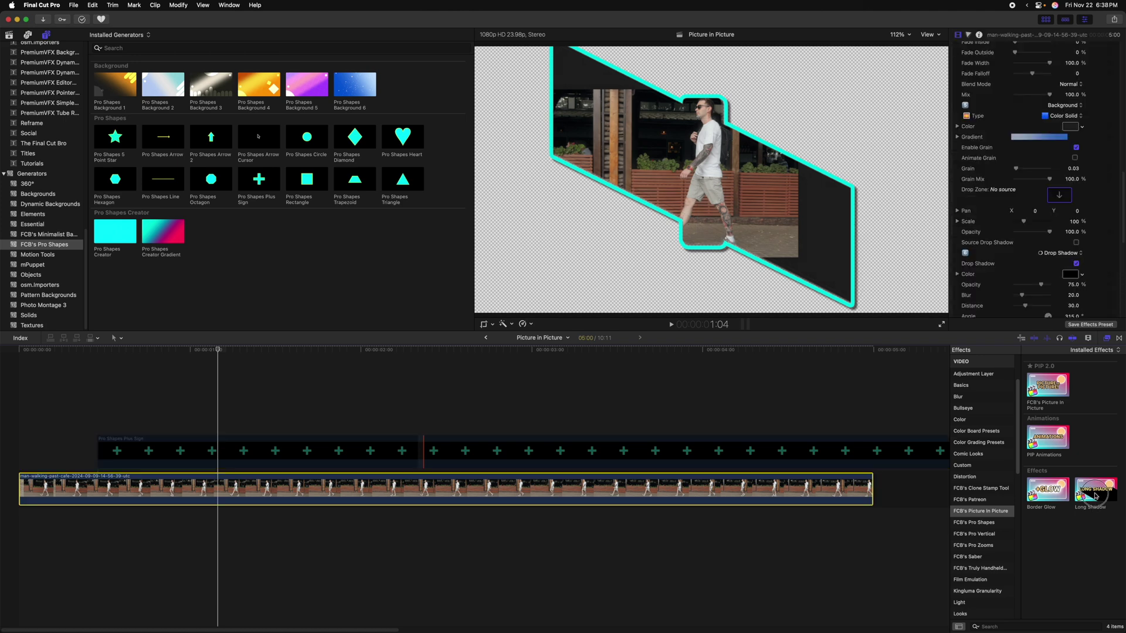
Add the Long Shadow and Border Glow effects to the shaped video clip.
drag(1096, 490, 514, 484)
drag(1066, 502, 569, 494)
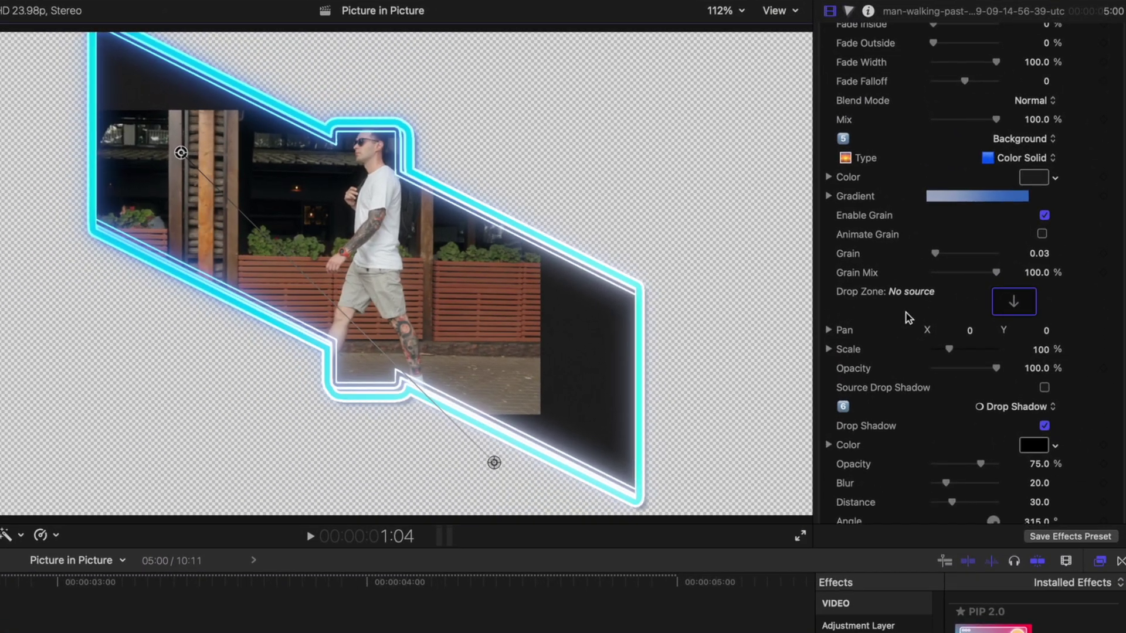
scroll(975, 337, up, 15)
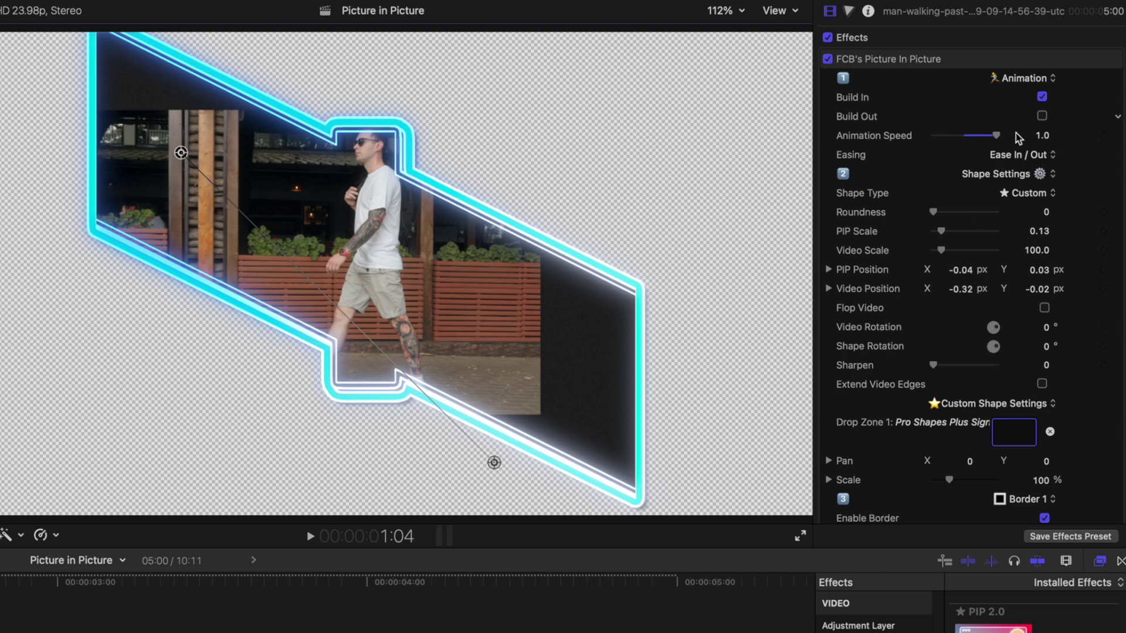
scroll(1019, 138, down, 10)
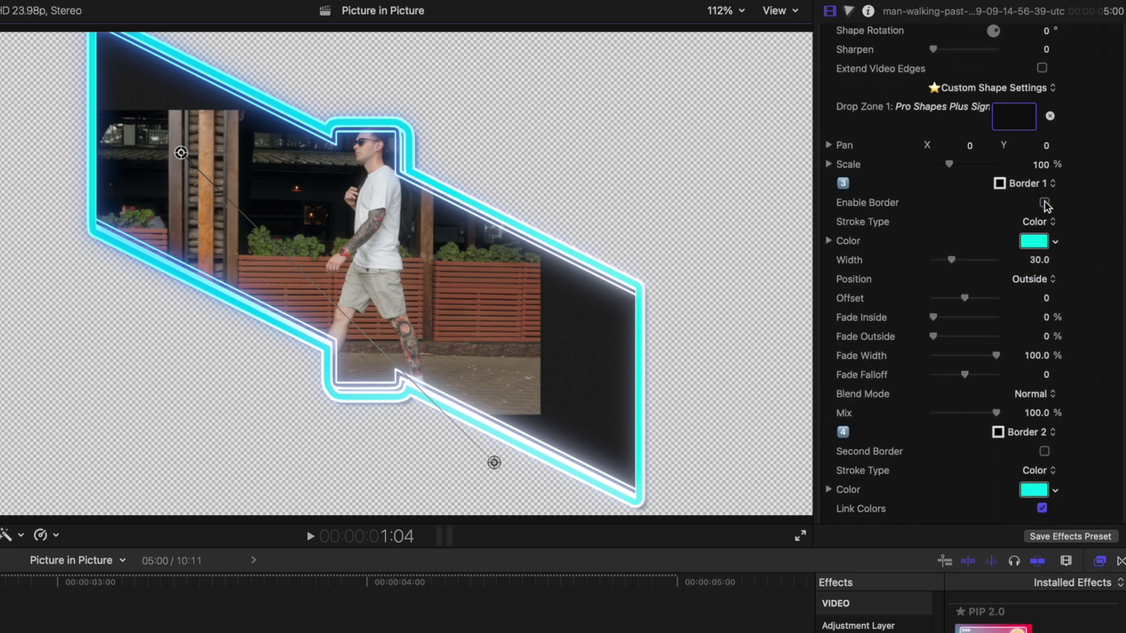
Disable the cyan border, widen the glow outline to 38, edit gradient stops, and set Outer Glow to 84.
click(1045, 203)
scroll(938, 246, down, 10)
drag(939, 197, 970, 236)
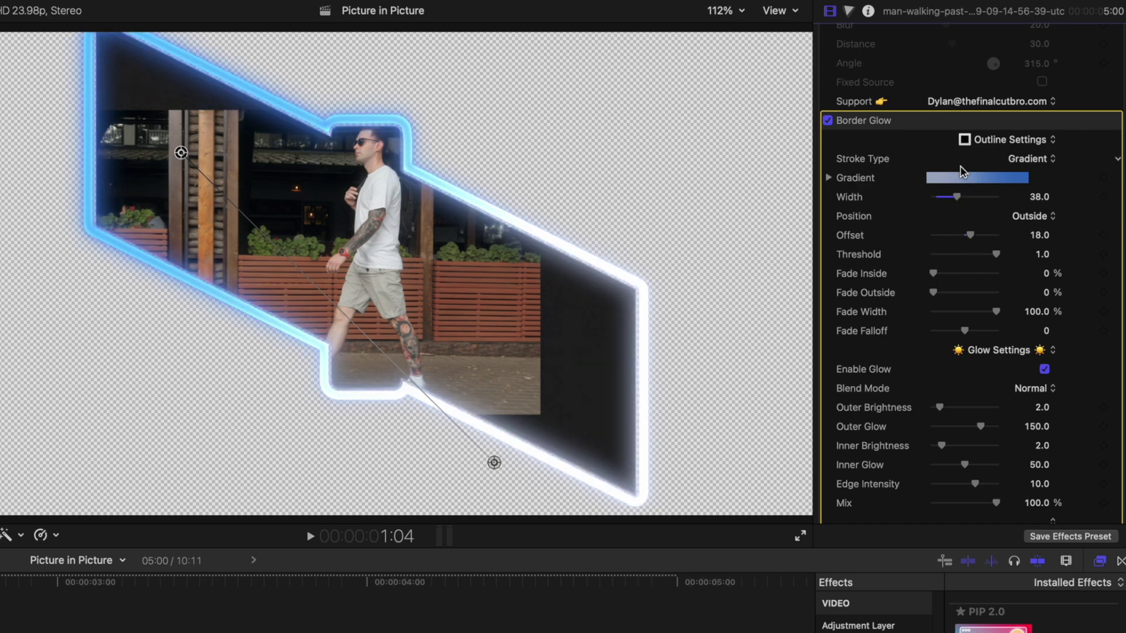
click(828, 178)
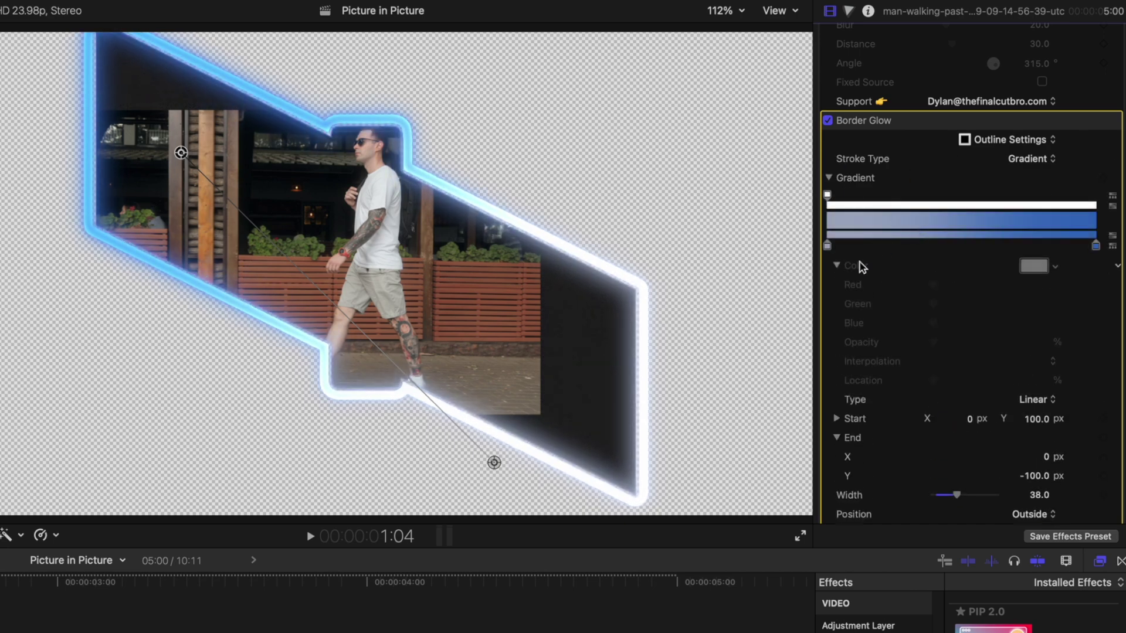
click(828, 245)
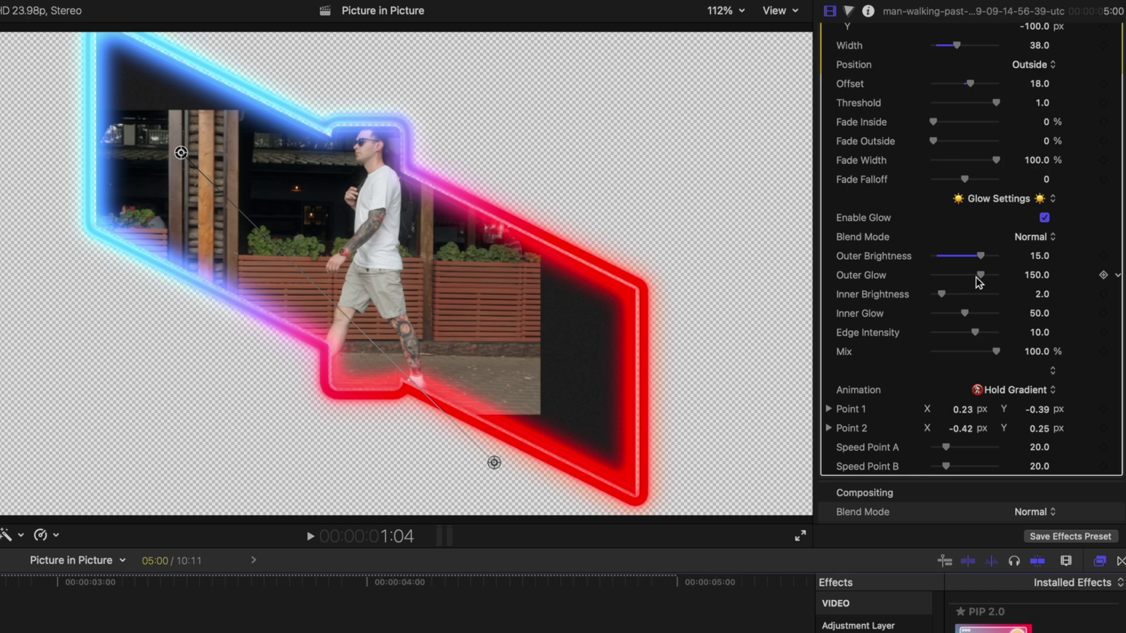
drag(976, 277, 956, 275)
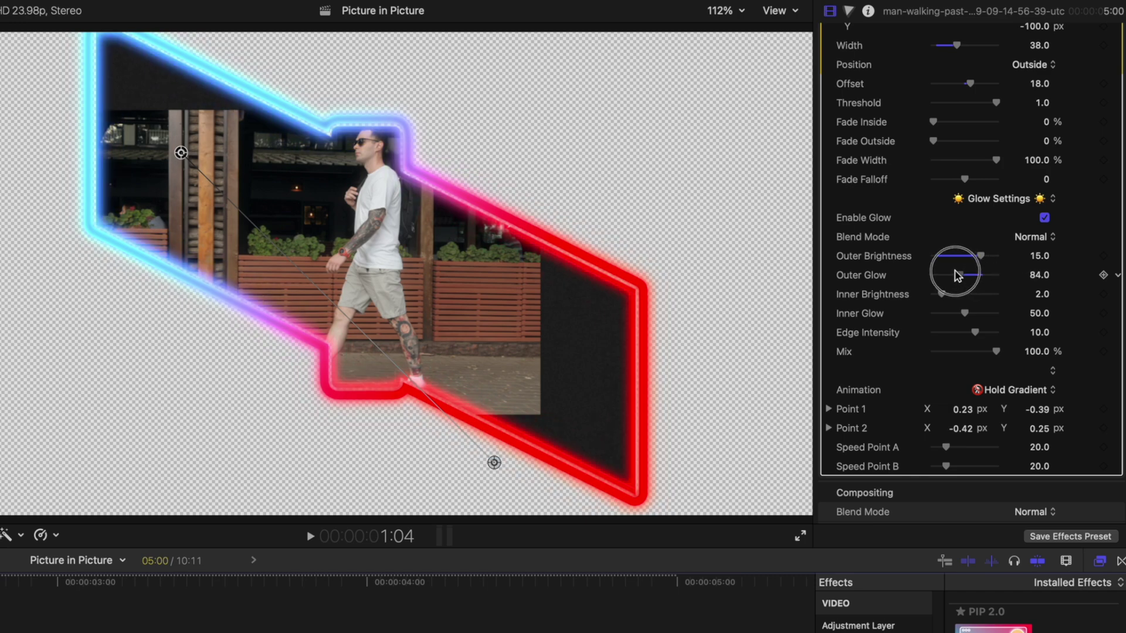
scroll(956, 299, down, 1)
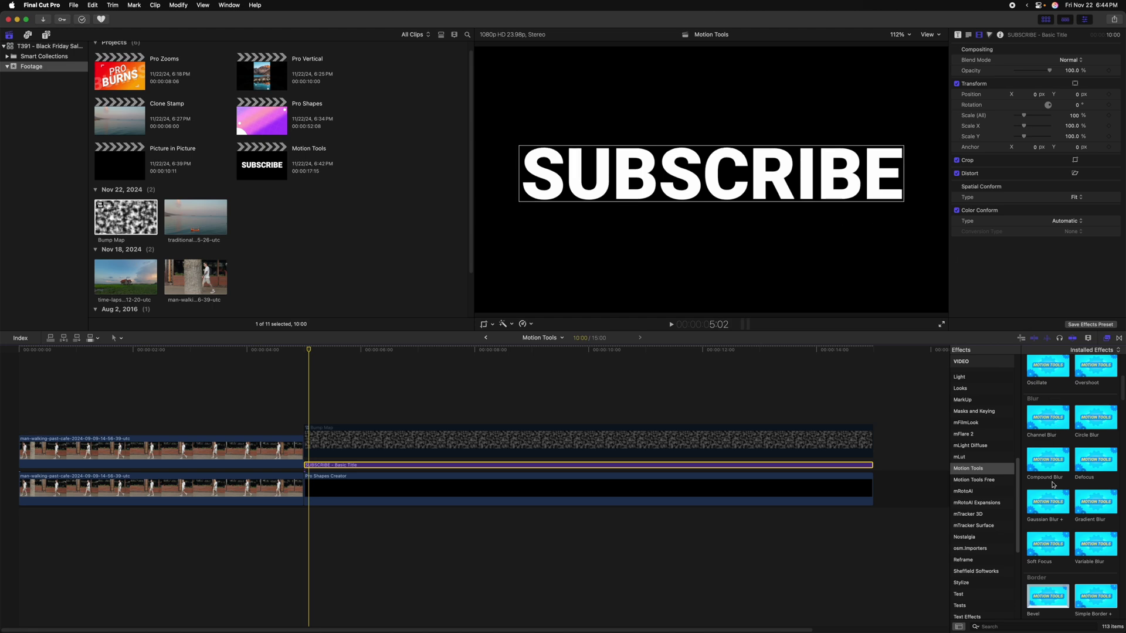
Apply Compound Blur to the SUBSCRIBE title using the Bump Map clip at Amount 300, then play.
drag(1049, 471, 374, 468)
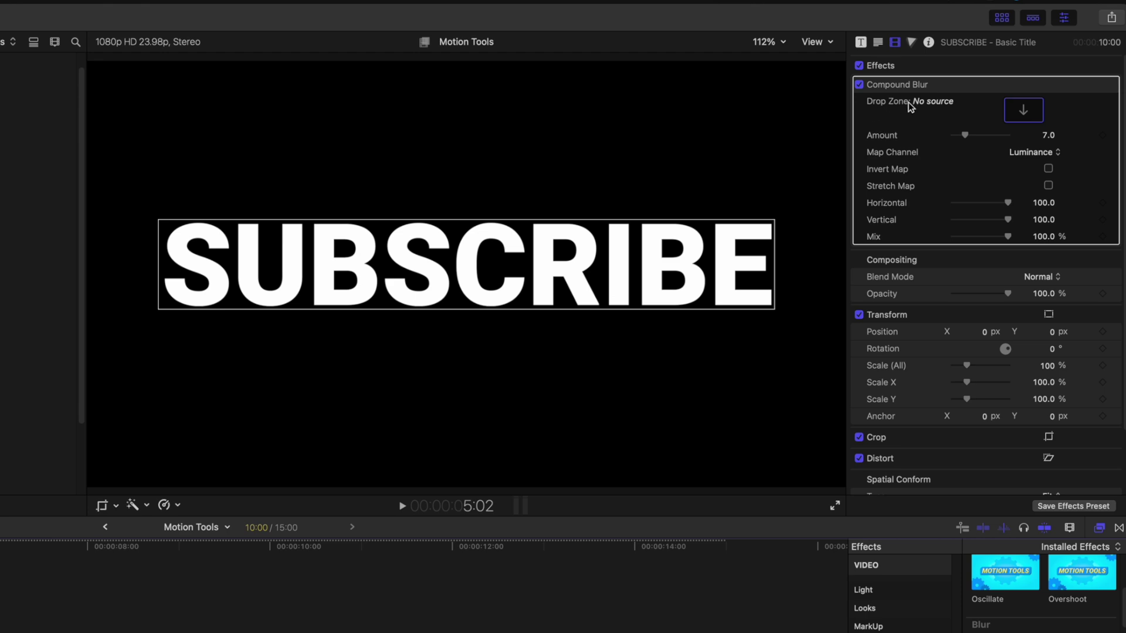
click(1018, 113)
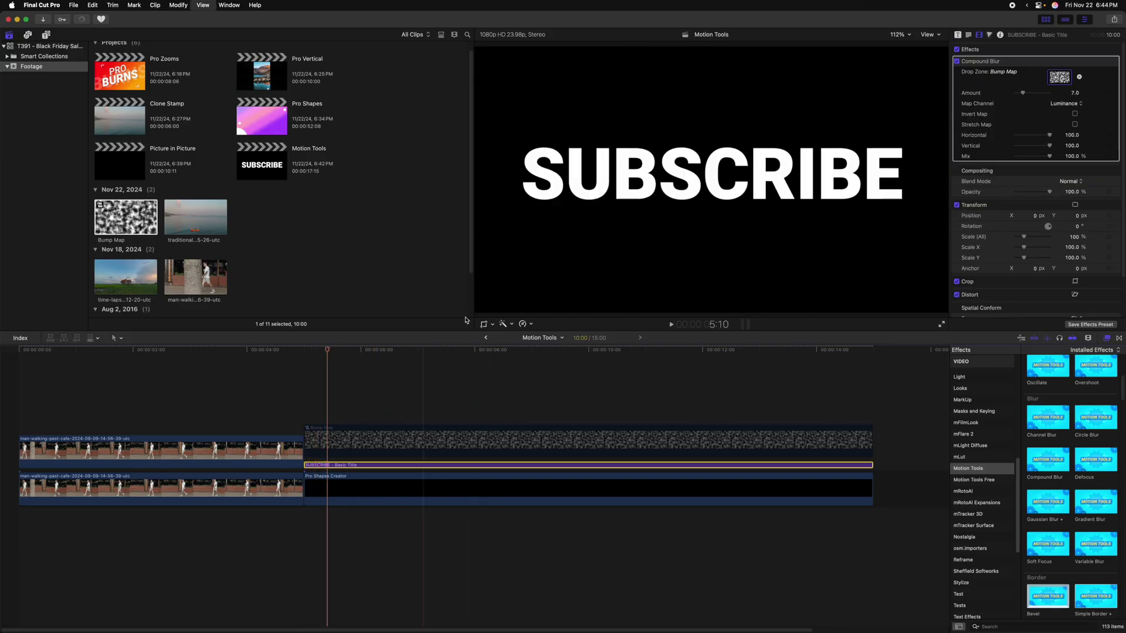
drag(1078, 95, 1114, 94)
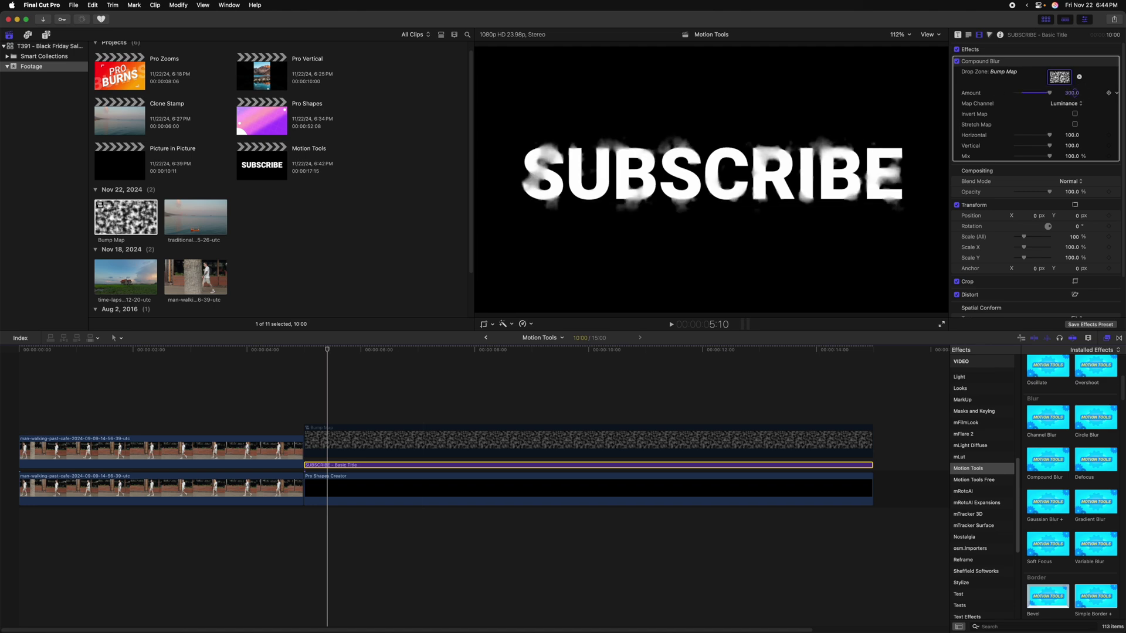
key(space)
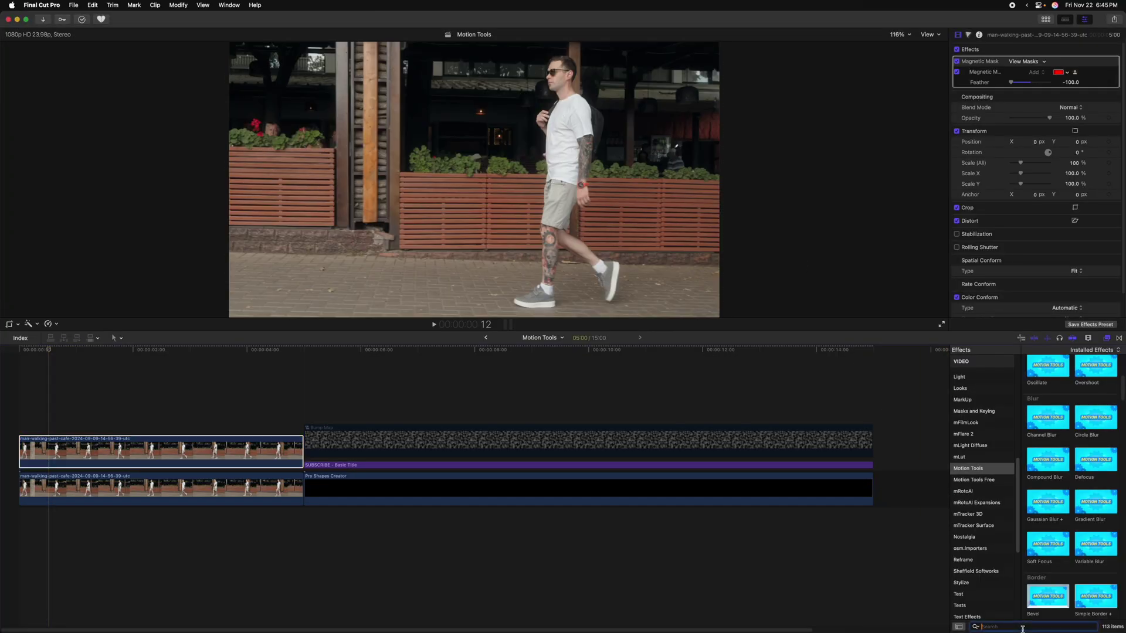
Search for WideTime, apply it to the walking-man clip, and select the lower walking-man clip.
text(widetime)
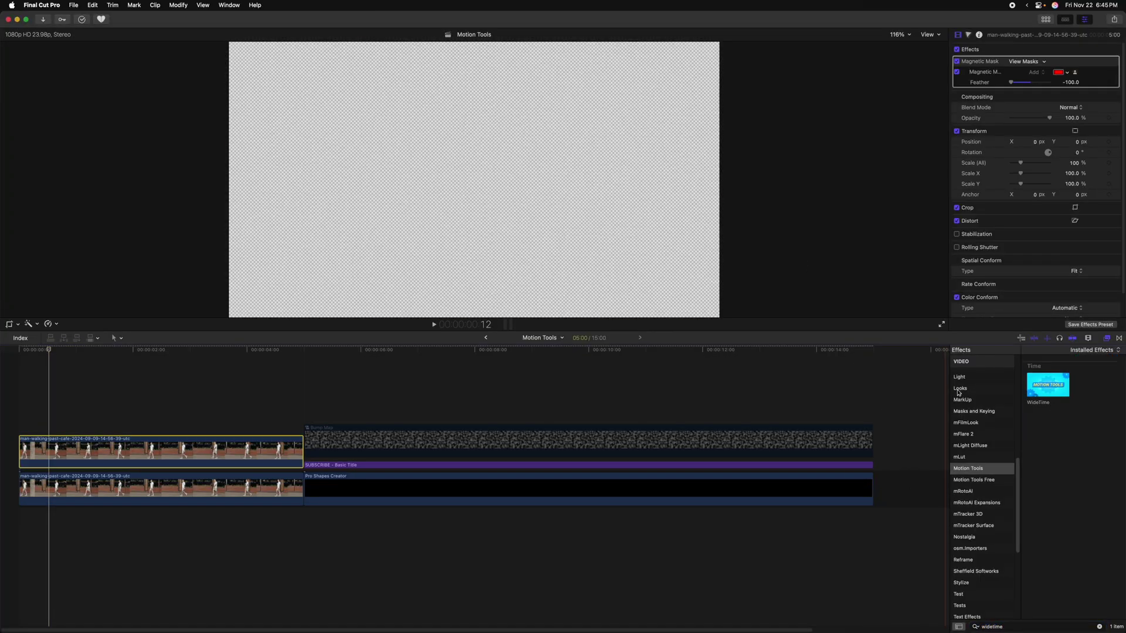
drag(1048, 385, 108, 461)
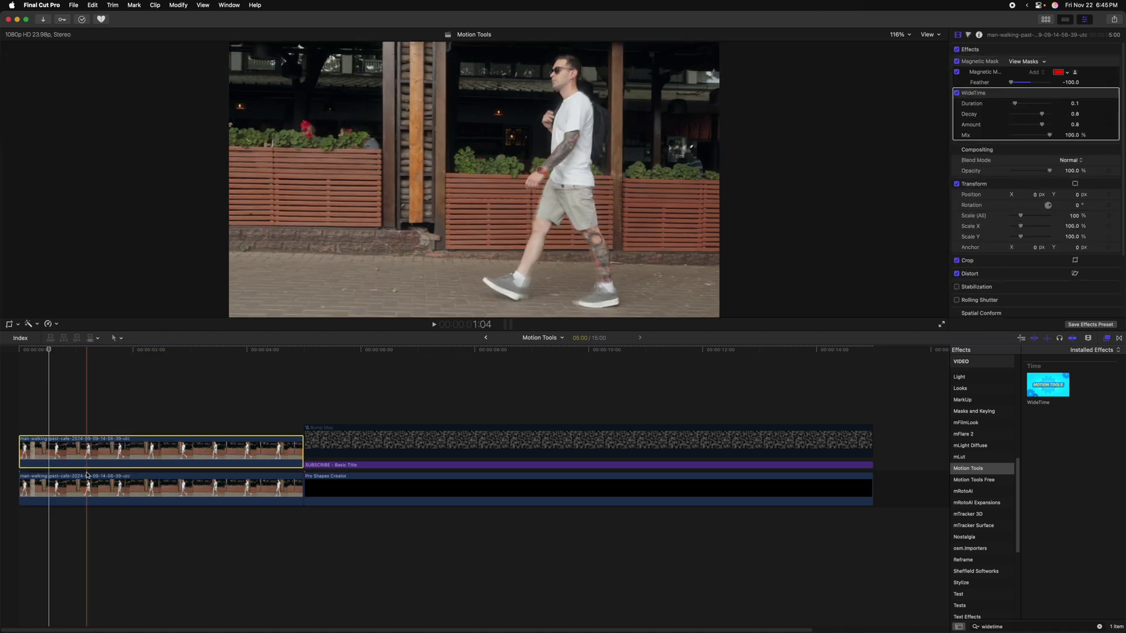
click(85, 482)
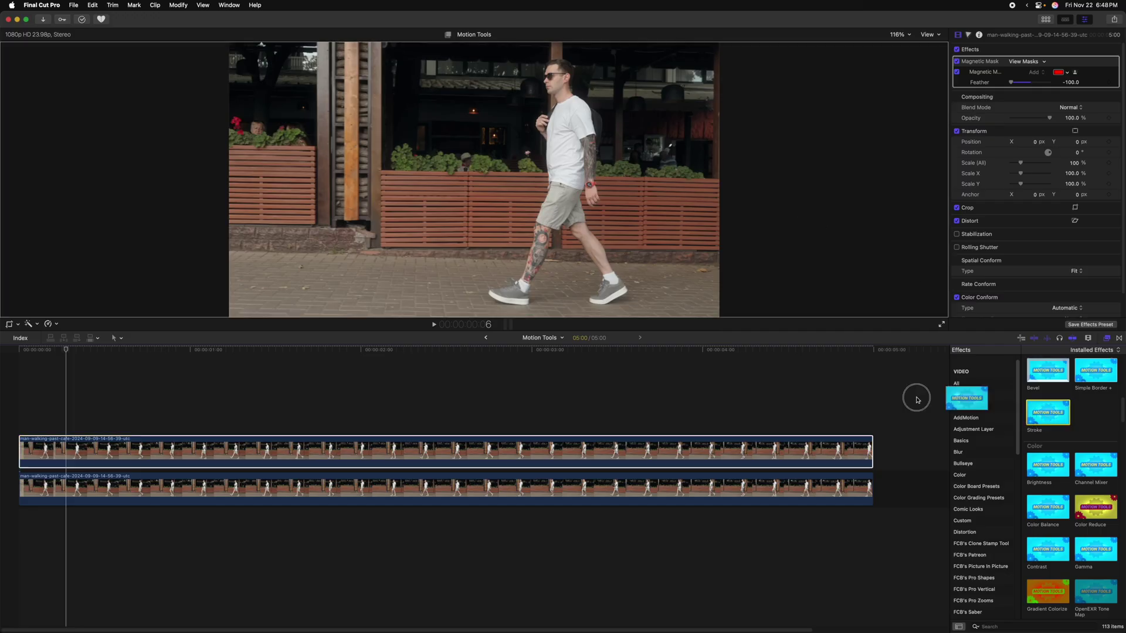
Add an orange Stroke of Width 28 around the walking man and play it back.
drag(399, 435, 397, 446)
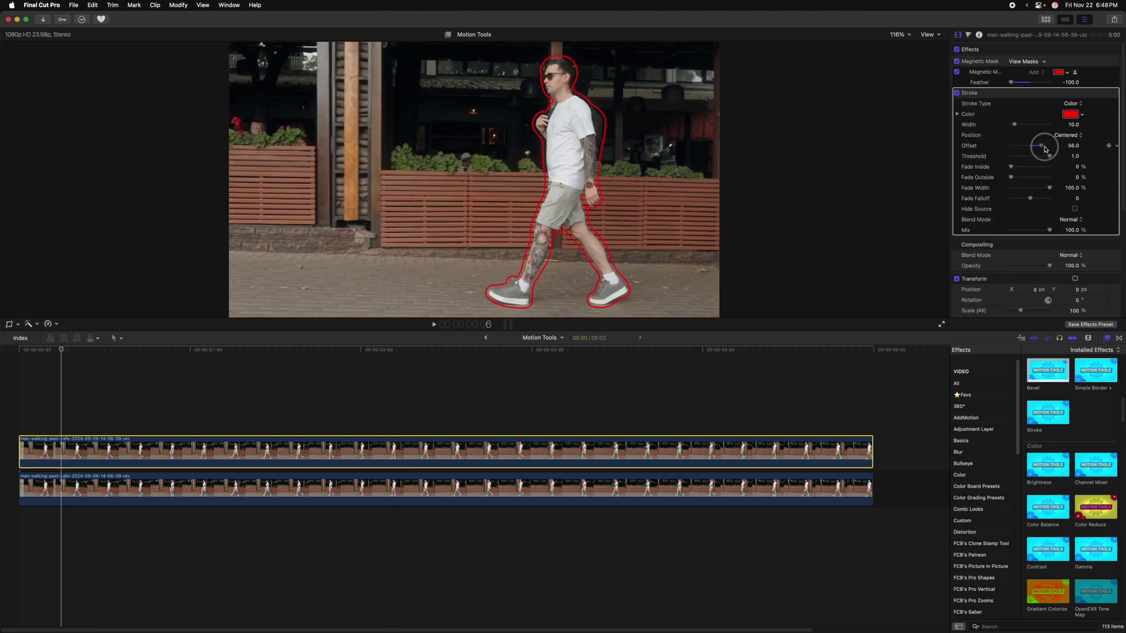
drag(1014, 125, 1021, 125)
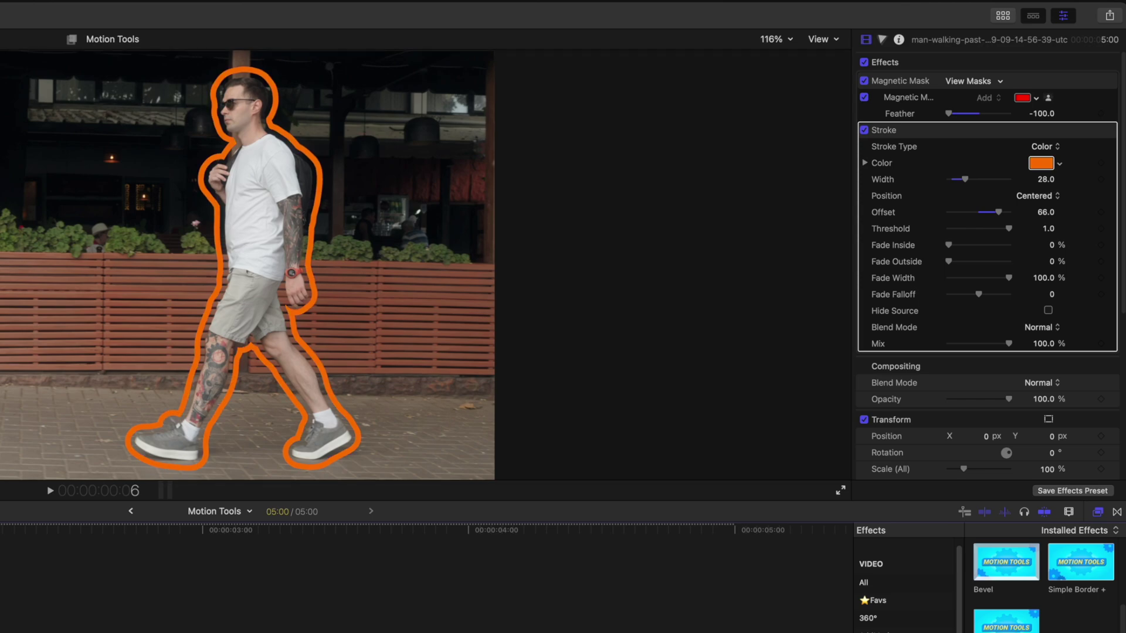
key(space)
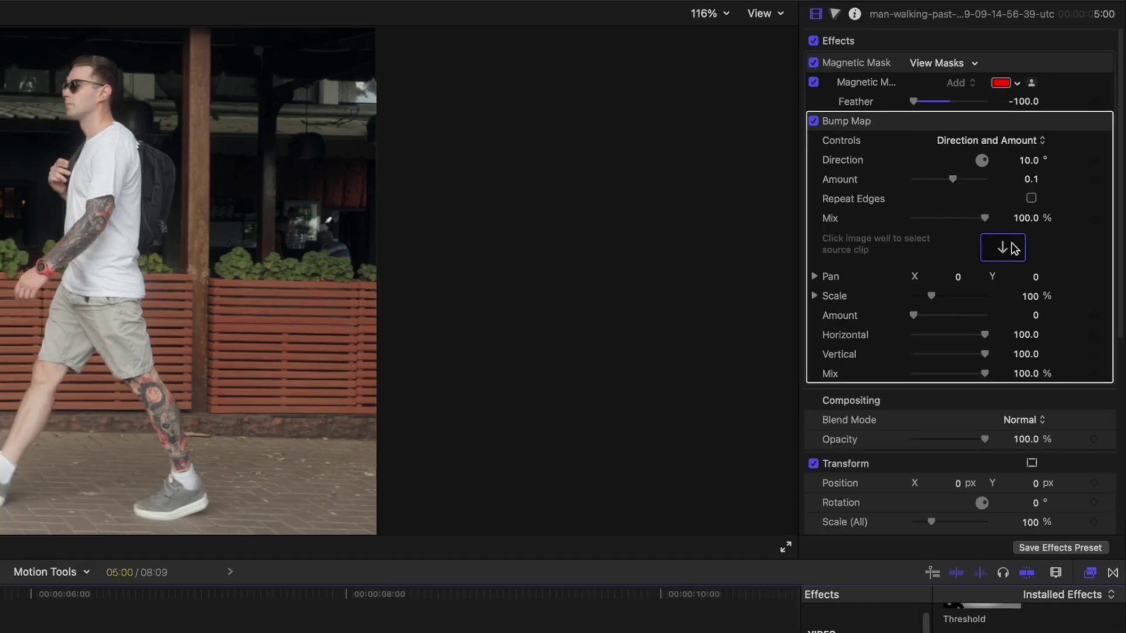
Use the Bump Map clip as the bump map source and preview the distortion.
click(1011, 248)
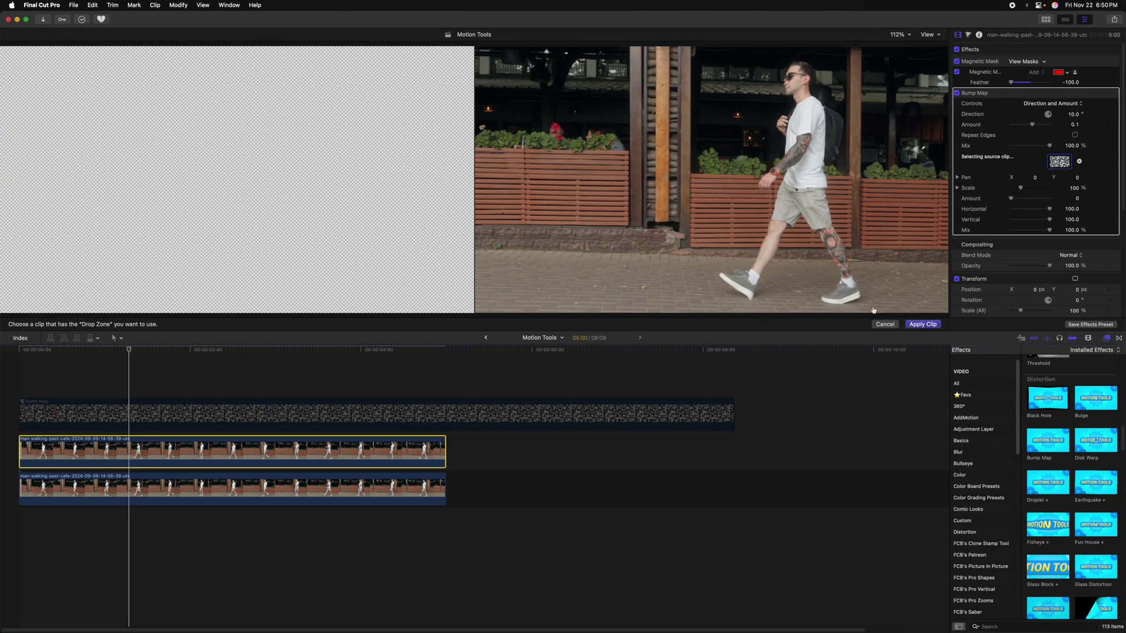
click(922, 324)
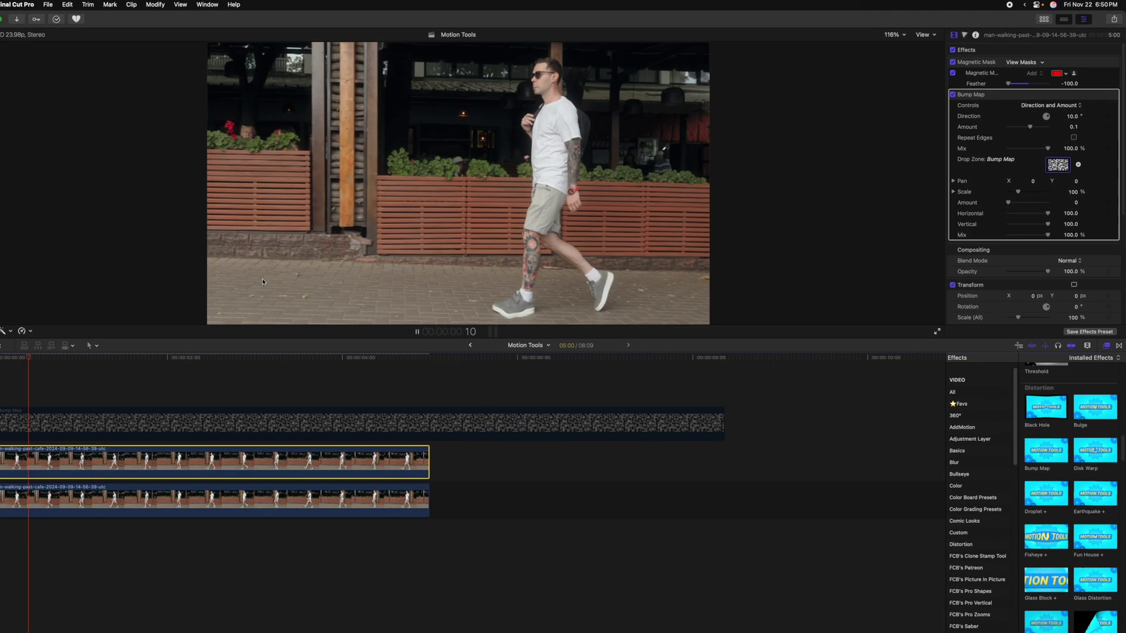
key(space)
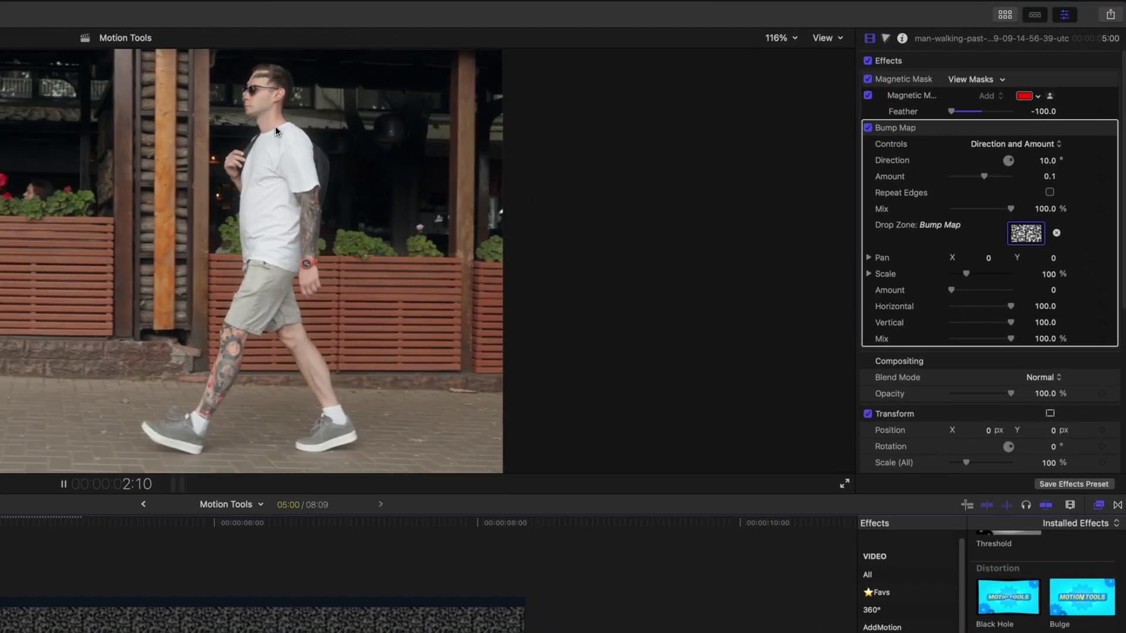
key(space)
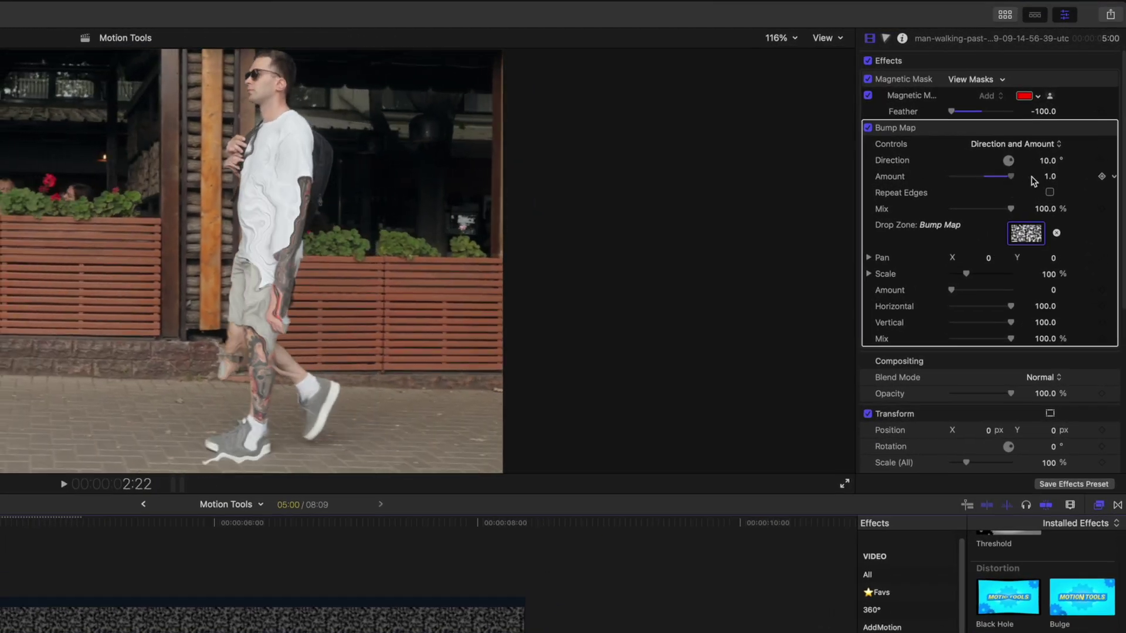
Raise the bump map Amount to 1.53 and set Direction to -96, previewing each change.
drag(1048, 175, 1048, 170)
key(space)
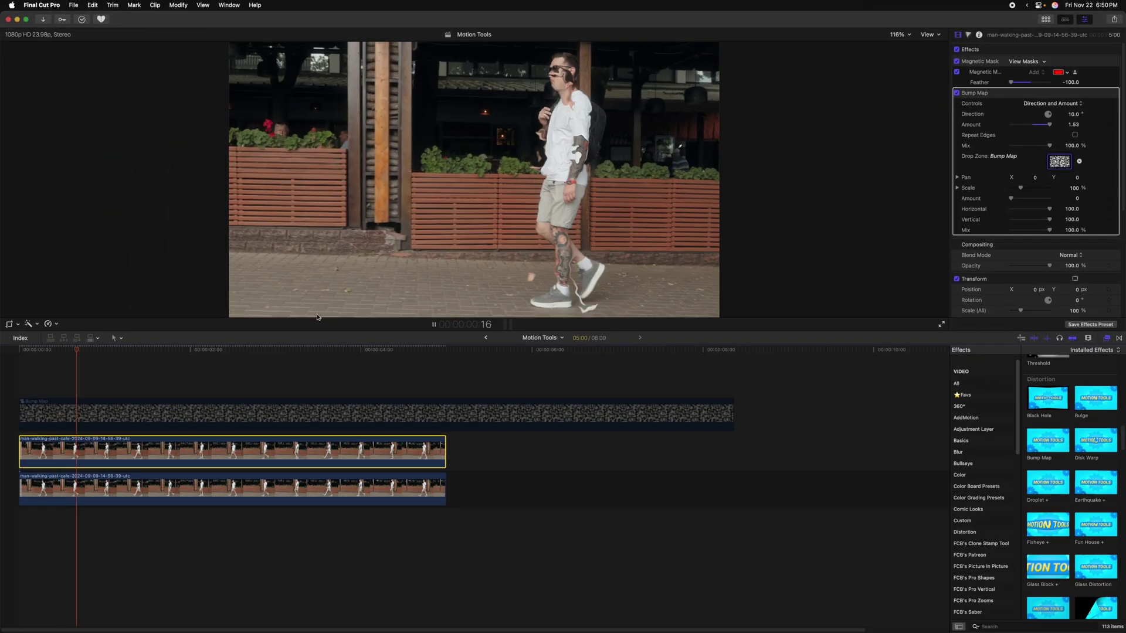
key(space)
drag(1071, 119, 1050, 120)
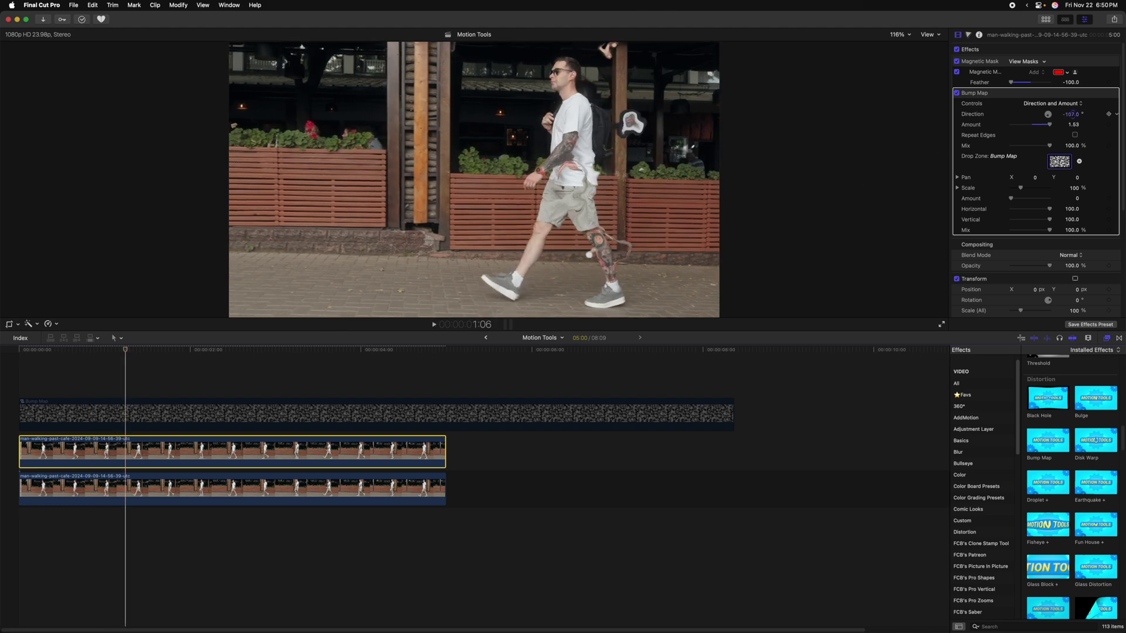
key(space)
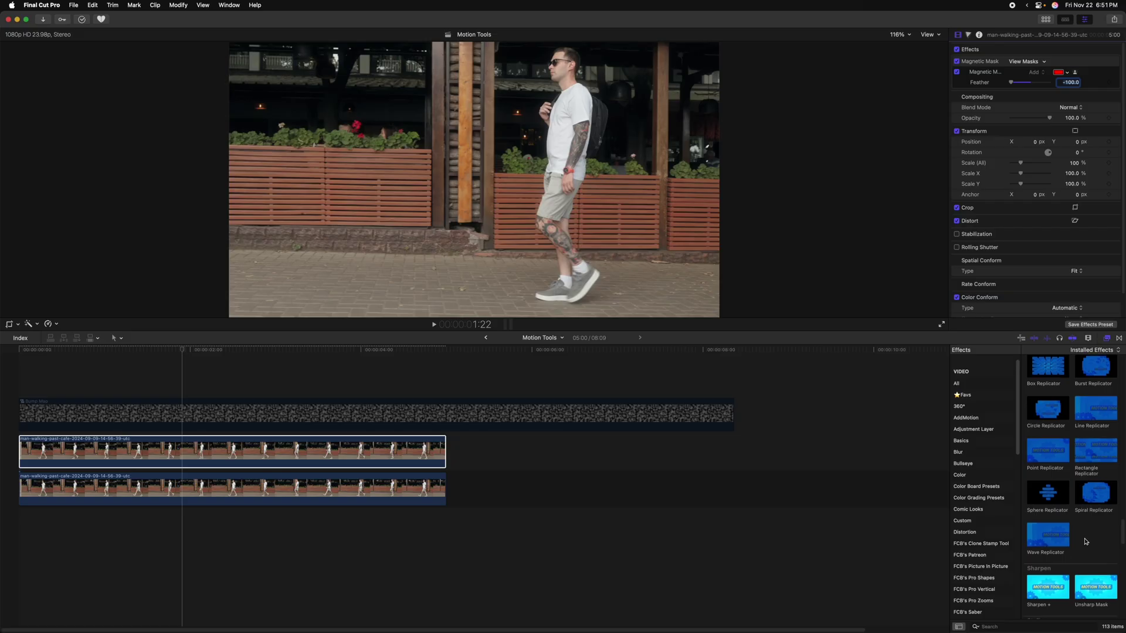
Apply Wave Replicator to the walking-man clip and play back the five striding copies.
drag(650, 500, 191, 449)
scroll(998, 353, down, 1)
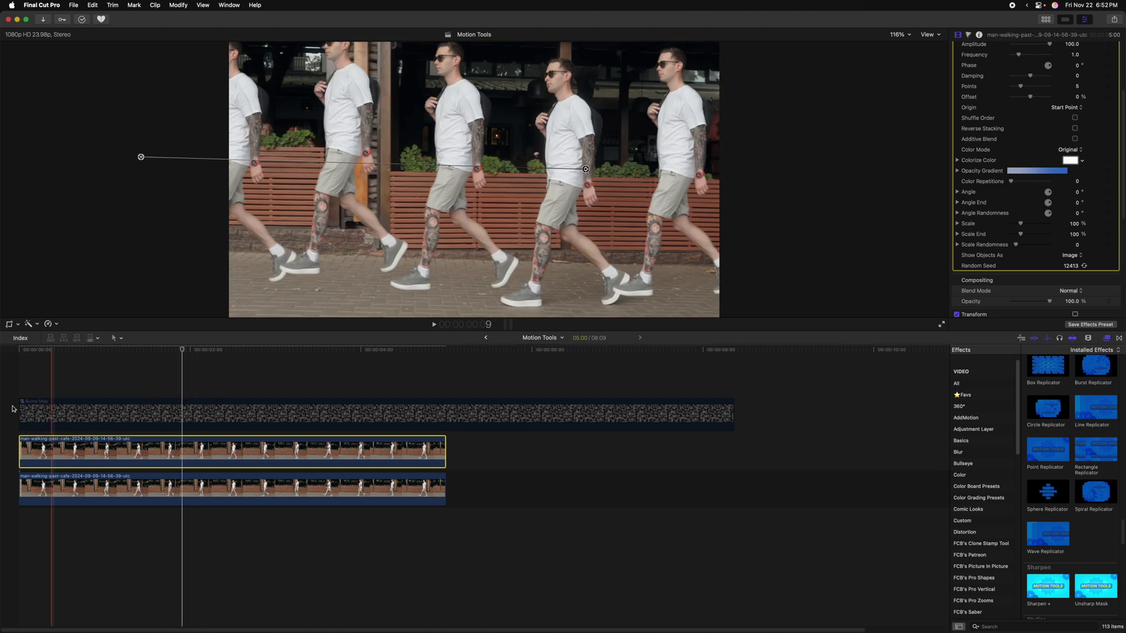
key(shift+/)
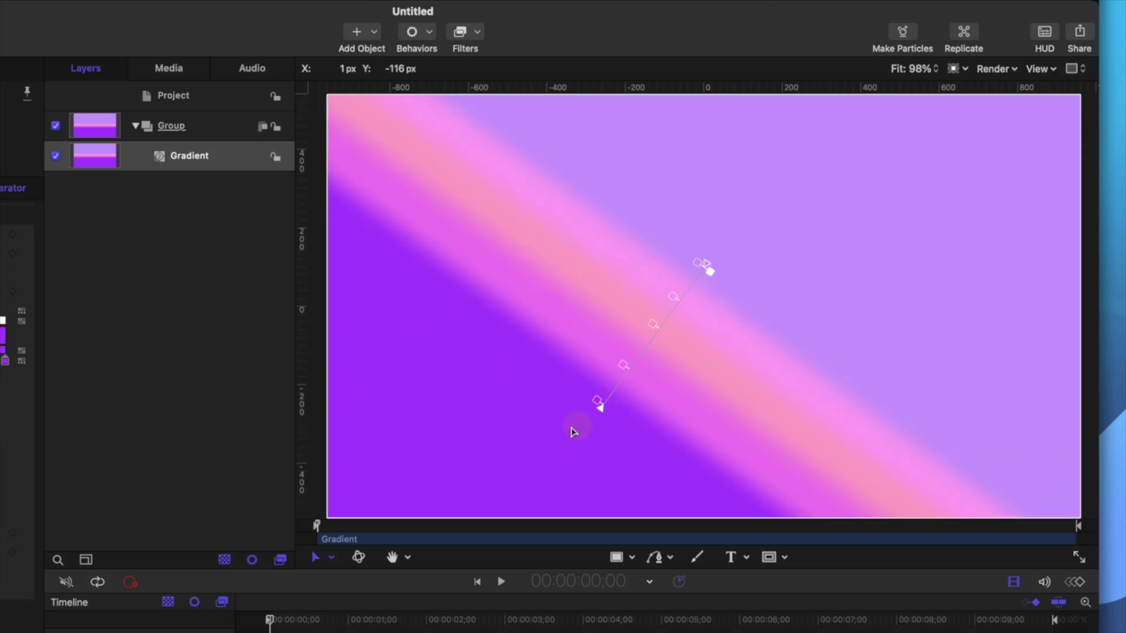
Reshape the background easing curve, blend the texture in Overlay, and move the camera forward on Z.
drag(573, 428, 410, 492)
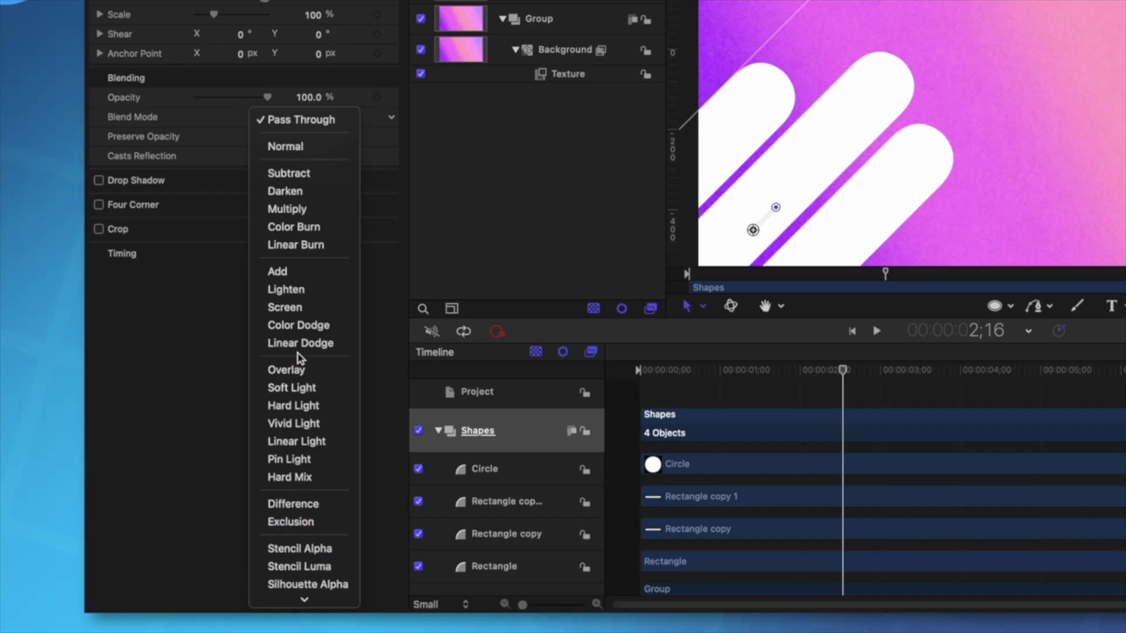
click(316, 372)
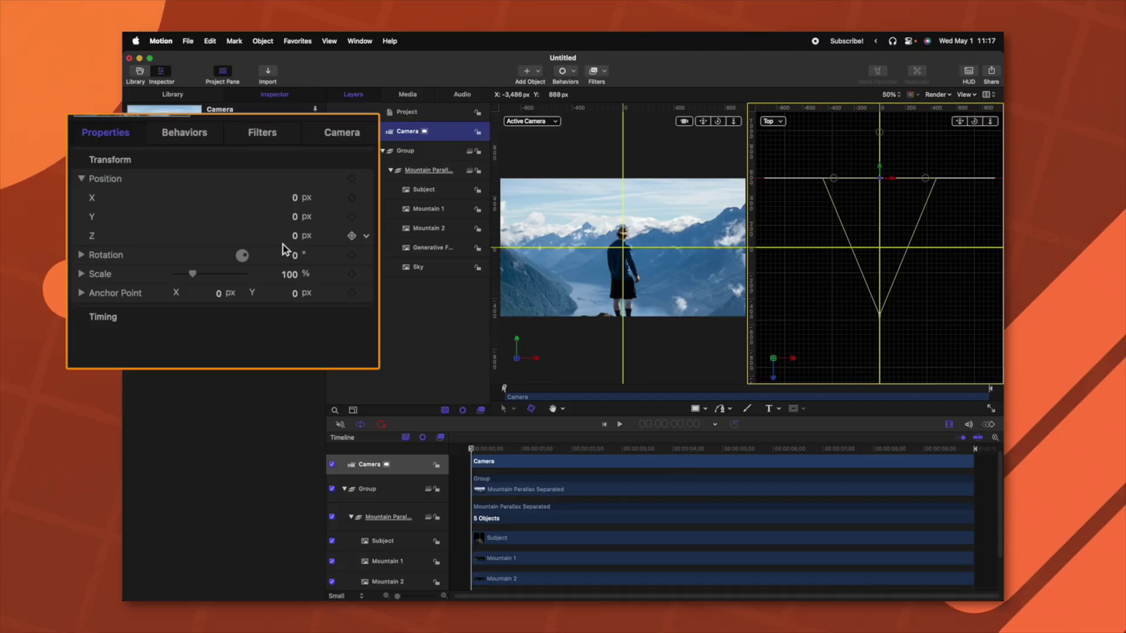
drag(293, 236, 294, 233)
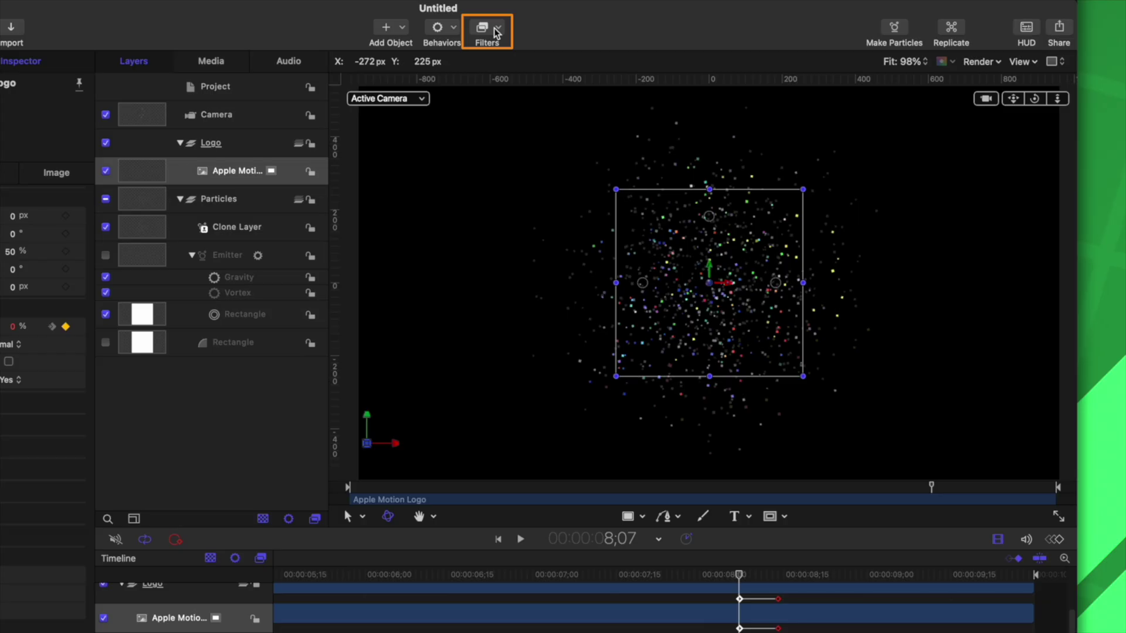
click(495, 29)
mouse_move(565, 326)
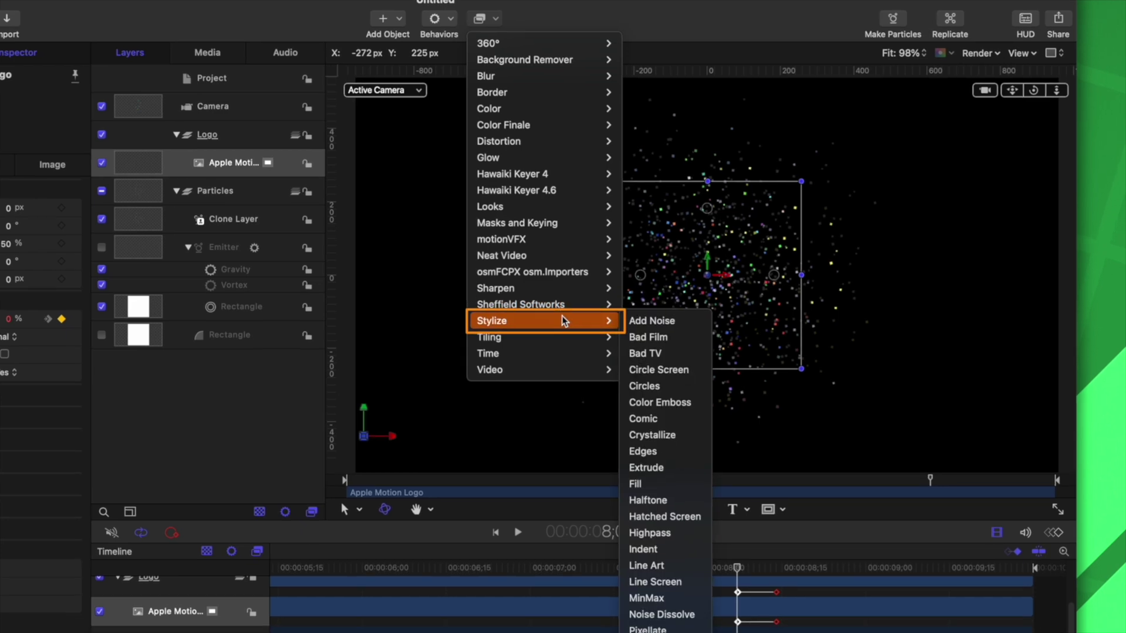